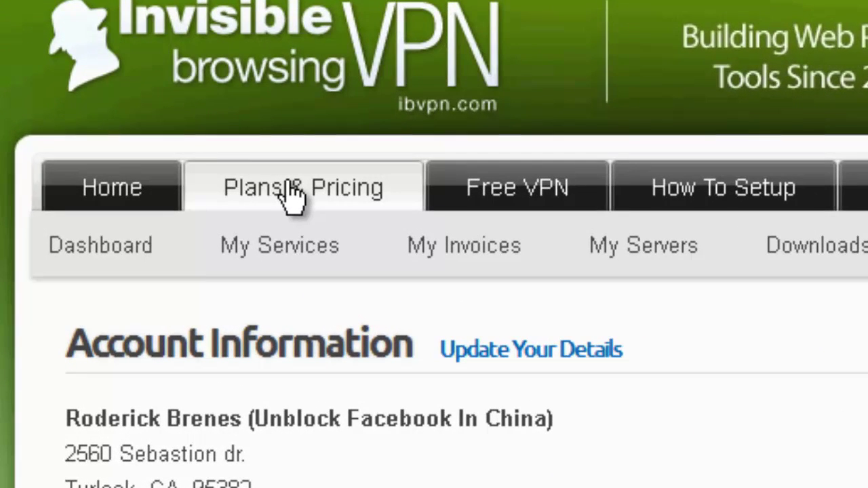
- Visit the Plans & Pricing page and the Free VPN page of the ibVPN website
{"action": "left_click", "coordinate": [294, 190]}
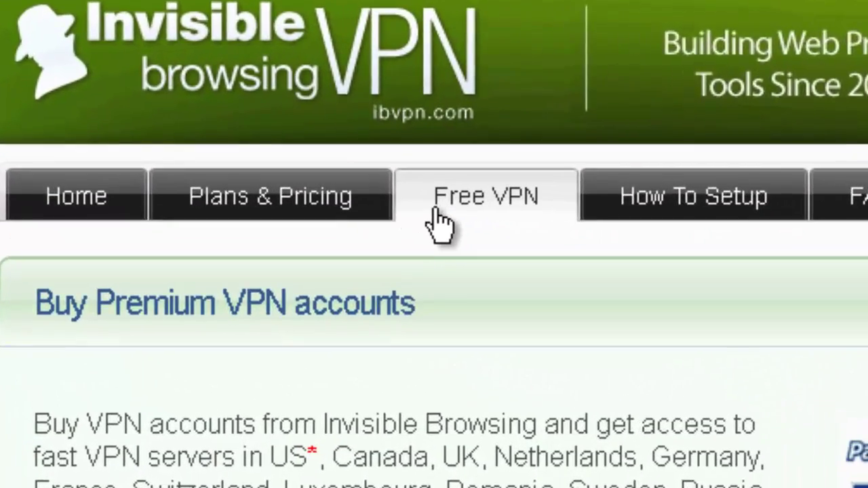
{"action": "left_click", "coordinate": [421, 216]}
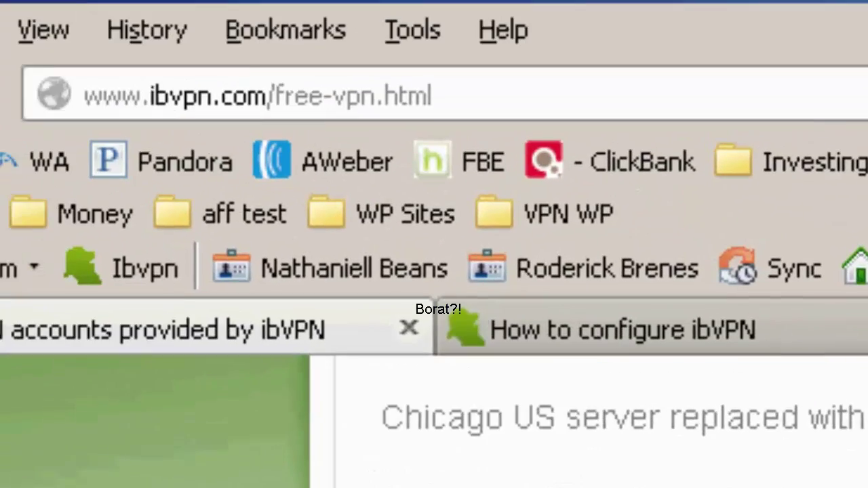
- Open mrvpn.com/ibvpn-review in a new tab and look through the review's ratings and standard features
{"action": "left_click", "coordinate": [718, 181]}
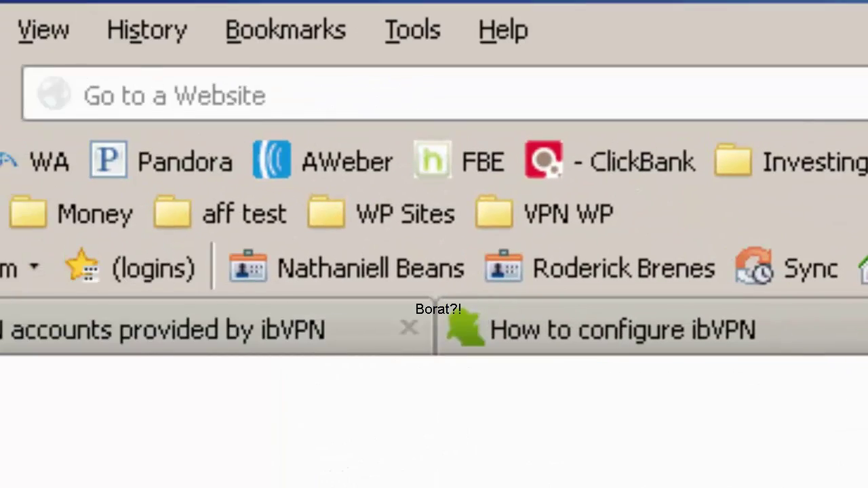
{"action": "type", "text": "mrvpn.com/"}
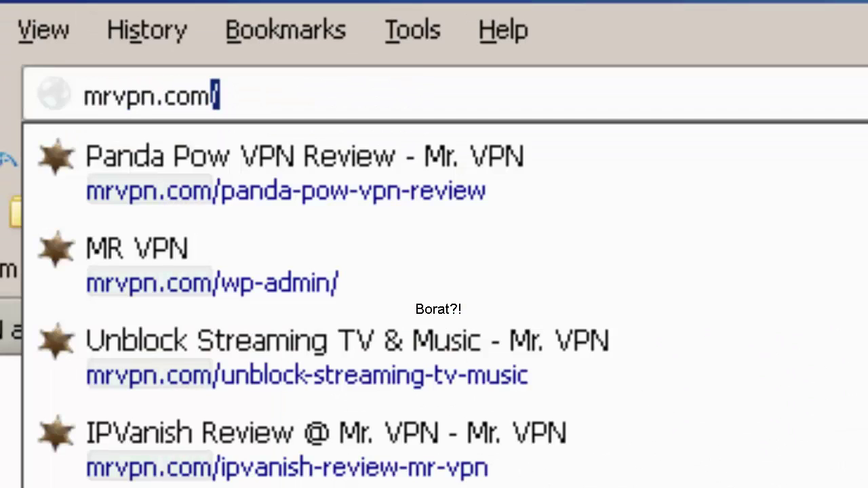
{"action": "type", "text": "ibvpn-review"}
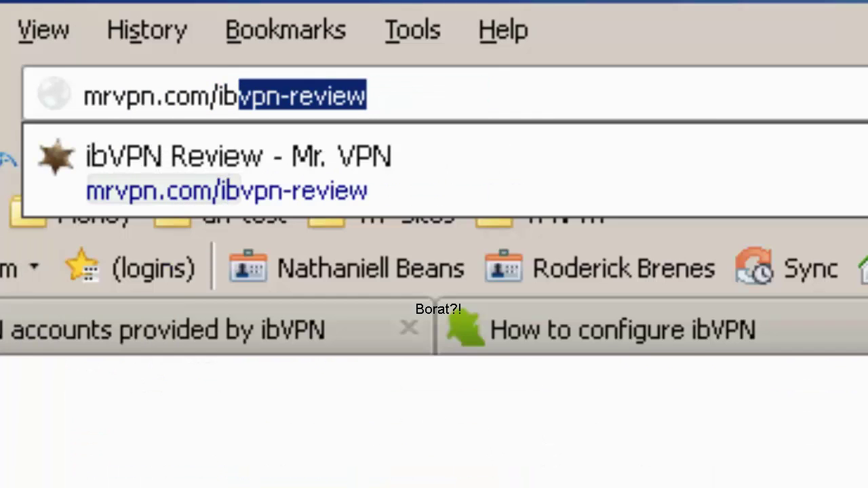
{"action": "key", "text": "Return"}
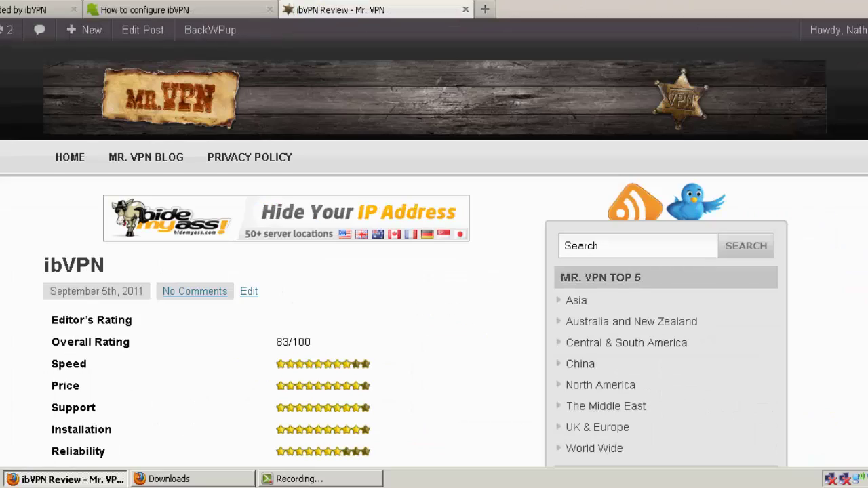
{"action": "scroll", "coordinate": [411, 258], "scroll_direction": "down", "scroll_amount": 10}
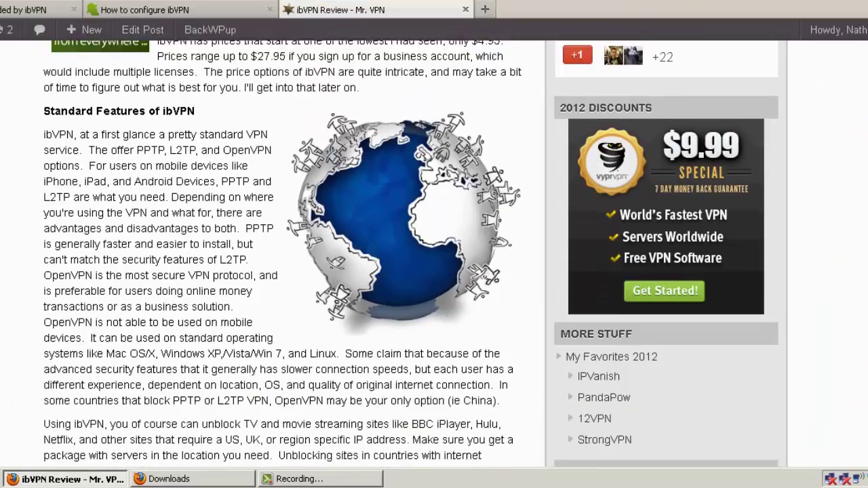
{"action": "scroll", "coordinate": [411, 258], "scroll_direction": "down", "scroll_amount": 10}
{"action": "scroll", "coordinate": [411, 258], "scroll_direction": "up", "scroll_amount": 7}
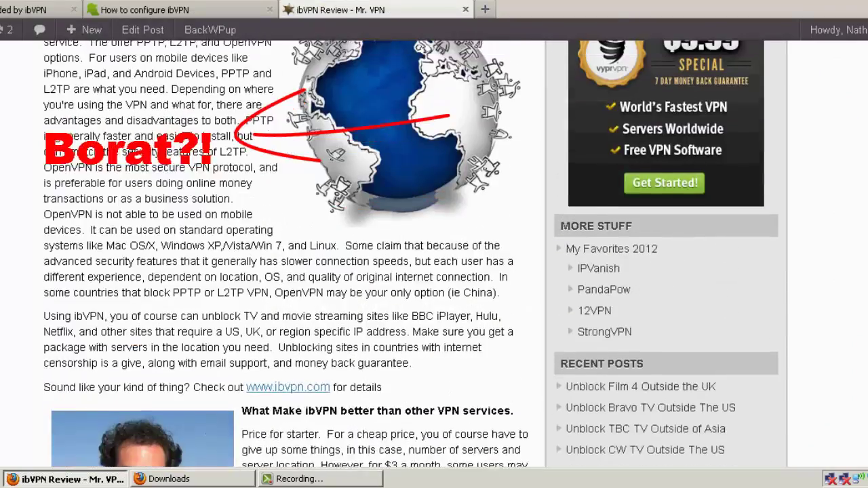
{"action": "scroll", "coordinate": [411, 259], "scroll_direction": "up", "scroll_amount": 10}
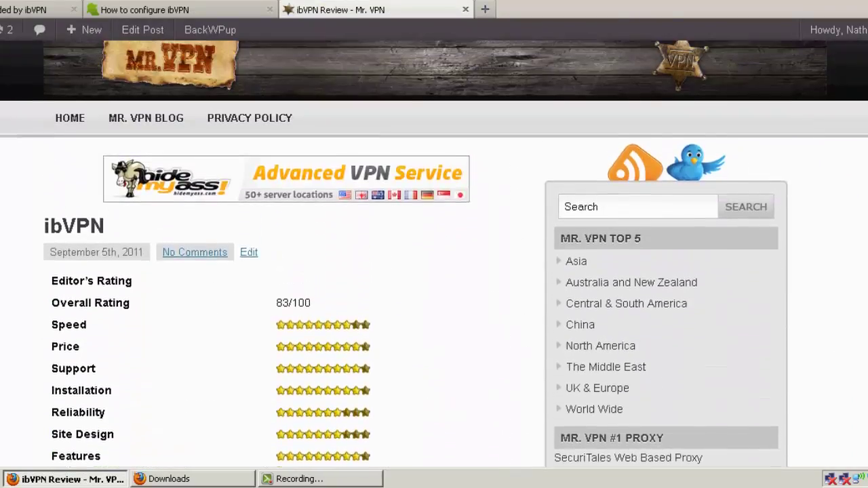
{"action": "scroll", "coordinate": [411, 259], "scroll_direction": "up", "scroll_amount": 2}
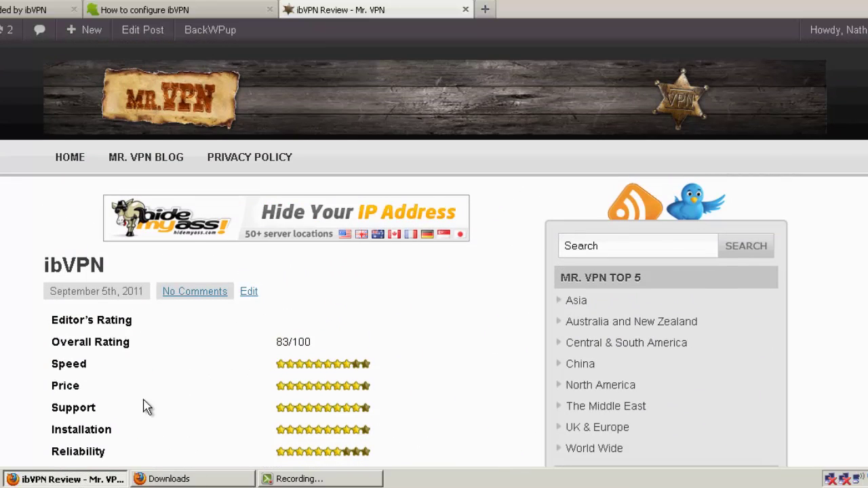
- Revisit the already open Free VPN account offers and How to configure ibVPN pages, returning each to its beginning
{"action": "left_click", "coordinate": [27, 10]}
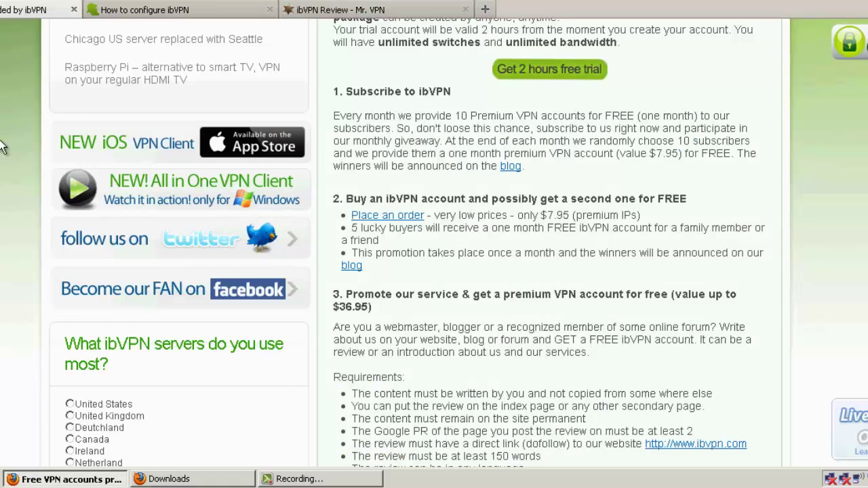
{"action": "scroll", "coordinate": [22, 193], "scroll_direction": "up", "scroll_amount": 7}
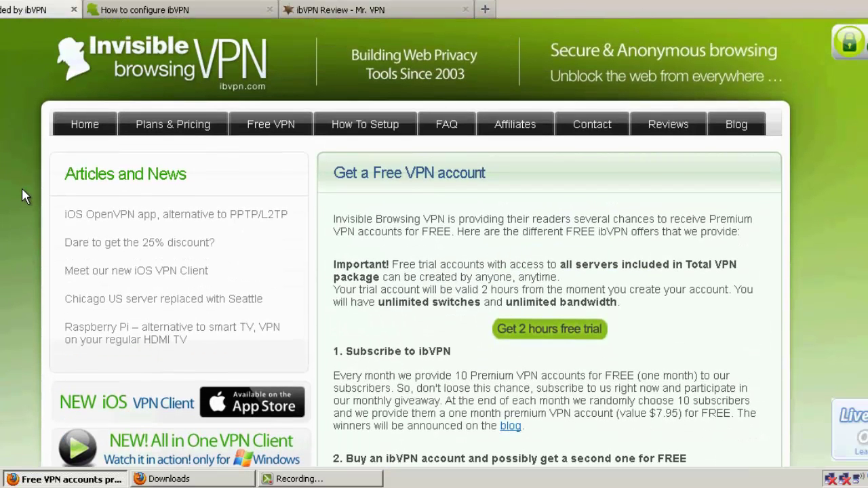
{"action": "left_click", "coordinate": [163, 15]}
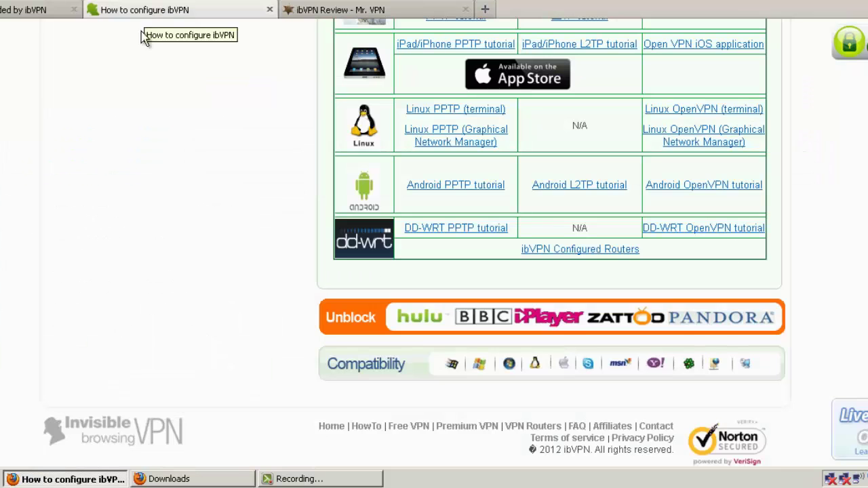
{"action": "scroll", "coordinate": [79, 198], "scroll_direction": "up", "scroll_amount": 5}
{"action": "scroll", "coordinate": [79, 198], "scroll_direction": "up", "scroll_amount": 10}
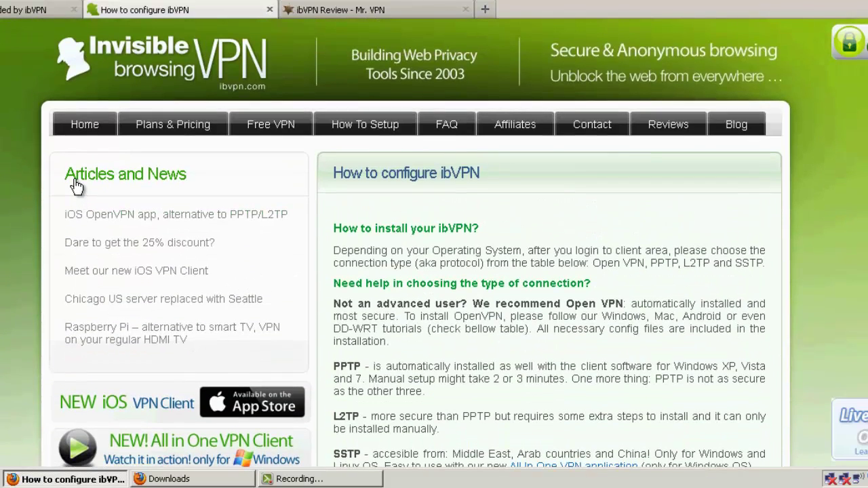
- Open the Downloads library in the ibVPN client area and examine its categories and most popular downloads
{"action": "left_click", "coordinate": [30, 9]}
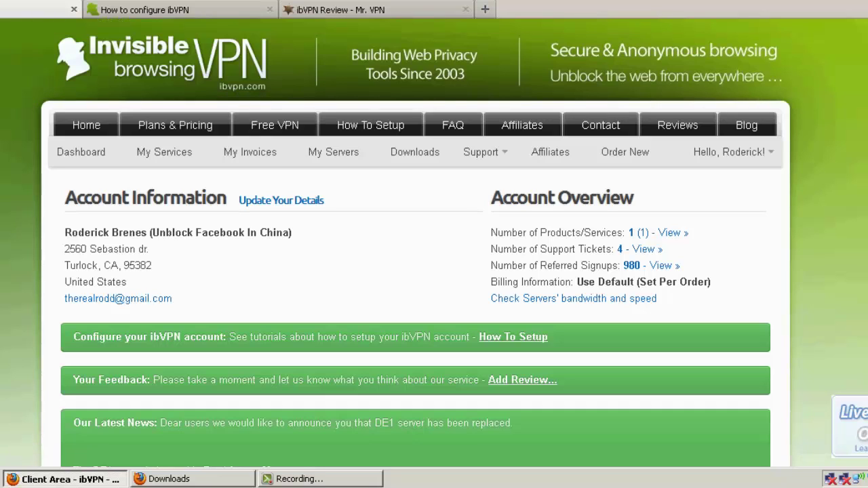
{"action": "left_click", "coordinate": [430, 161]}
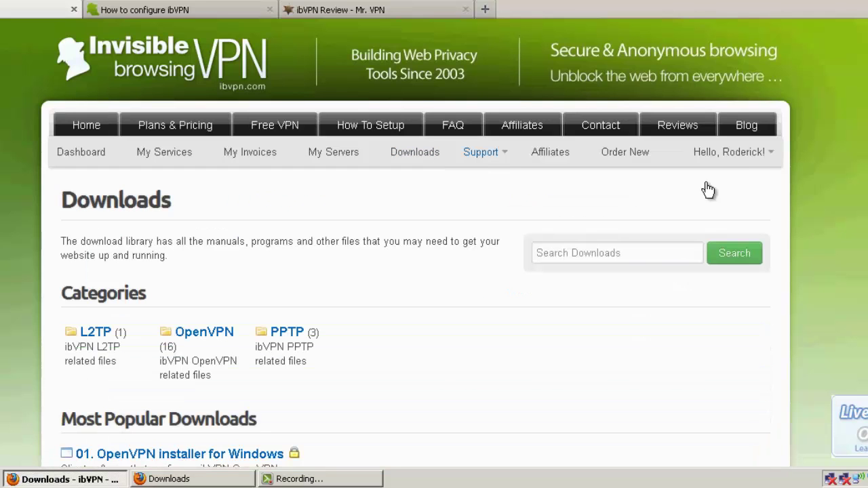
{"action": "scroll", "coordinate": [434, 243], "scroll_direction": "down", "scroll_amount": 5}
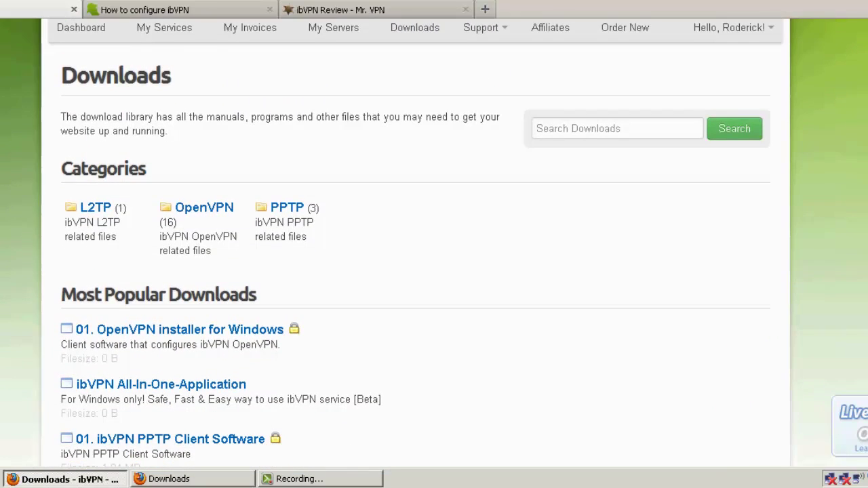
{"action": "scroll", "coordinate": [434, 243], "scroll_direction": "down", "scroll_amount": 3}
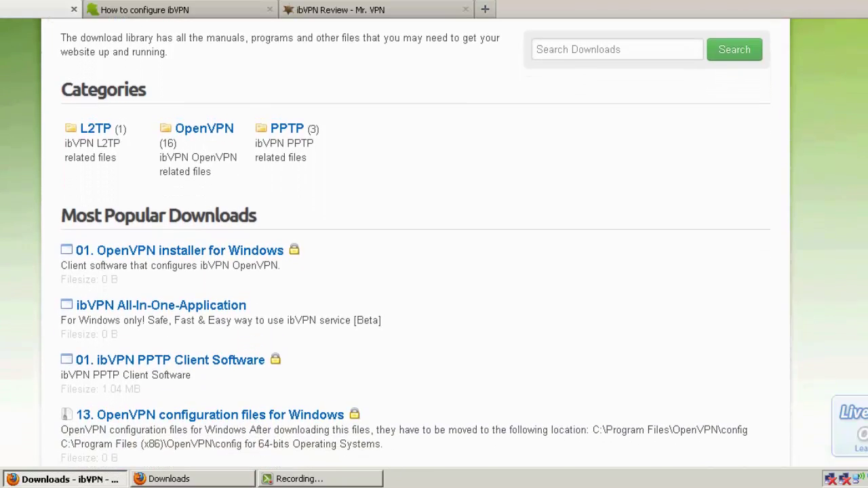
{"action": "scroll", "coordinate": [138, 277], "scroll_direction": "up", "scroll_amount": 1}
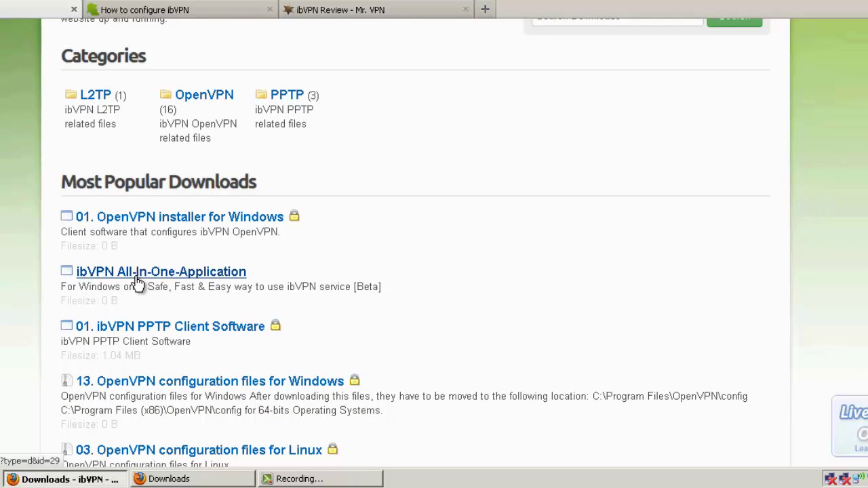
{"action": "scroll", "coordinate": [434, 244], "scroll_direction": "up", "scroll_amount": 1}
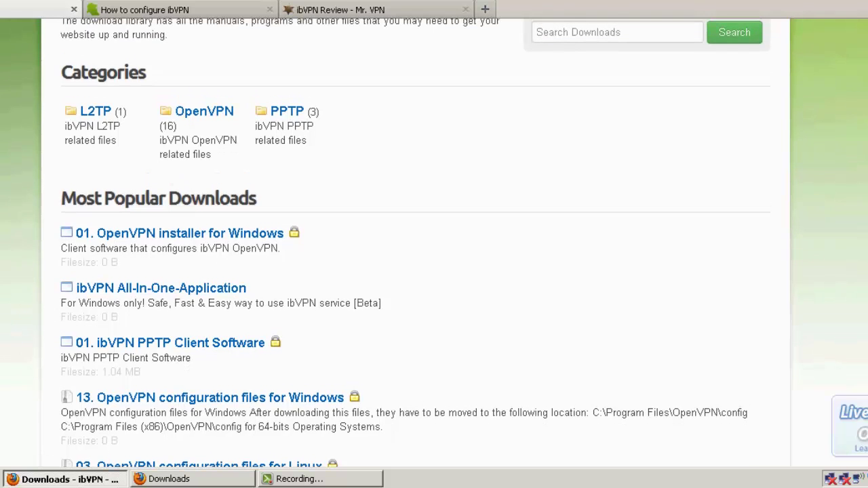
{"action": "scroll", "coordinate": [434, 244], "scroll_direction": "down", "scroll_amount": 2}
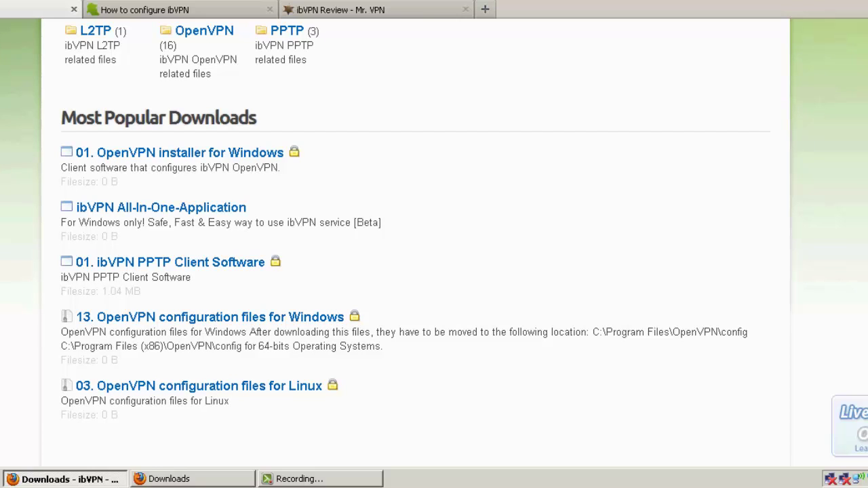
{"action": "scroll", "coordinate": [434, 244], "scroll_direction": "up", "scroll_amount": 5}
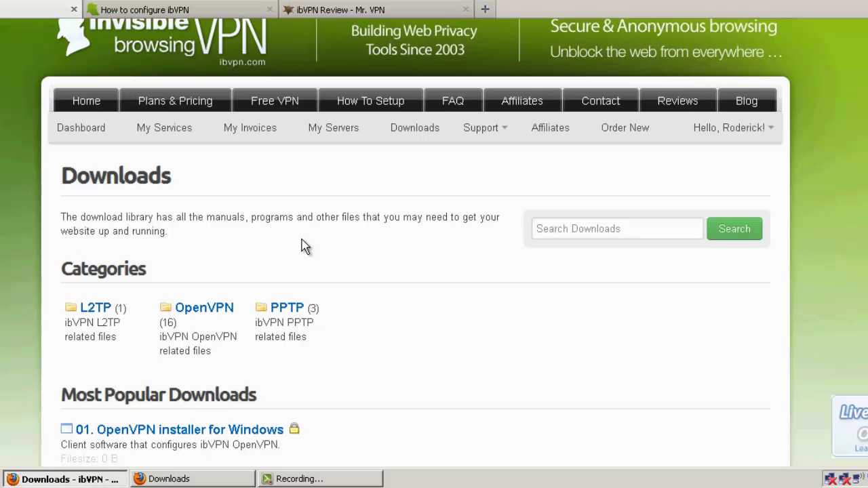
- Examine the How to configure ibVPN page's tables of PPTP, L2TP, OpenVPN and SSTP tutorials for each operating system
{"action": "left_click", "coordinate": [170, 10]}
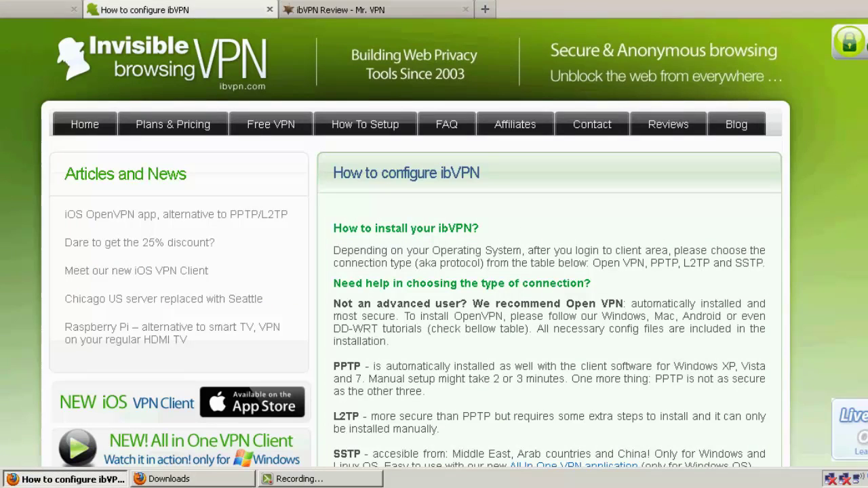
{"action": "scroll", "coordinate": [434, 271], "scroll_direction": "down", "scroll_amount": 2}
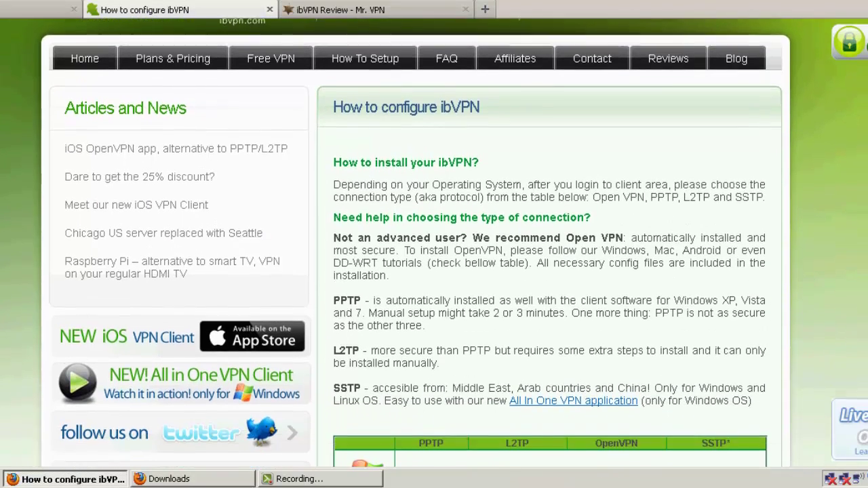
{"action": "scroll", "coordinate": [435, 271], "scroll_direction": "down", "scroll_amount": 7}
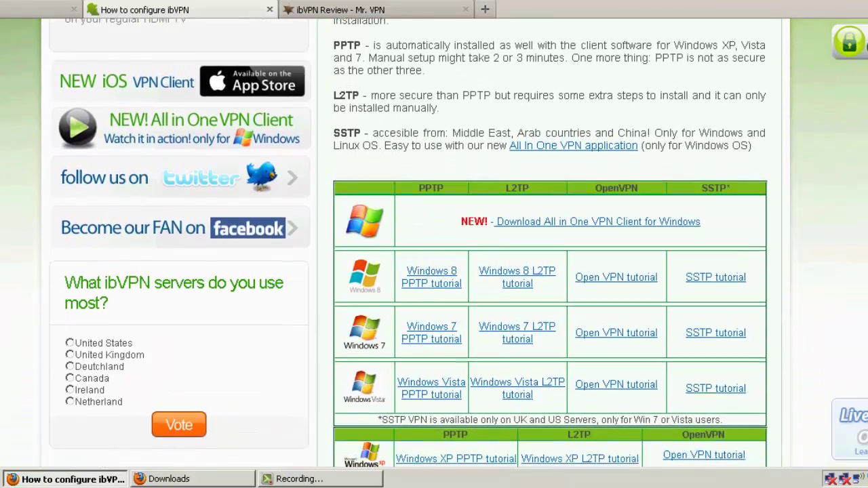
{"action": "scroll", "coordinate": [434, 272], "scroll_direction": "down", "scroll_amount": 2}
{"action": "scroll", "coordinate": [434, 271], "scroll_direction": "down", "scroll_amount": 2}
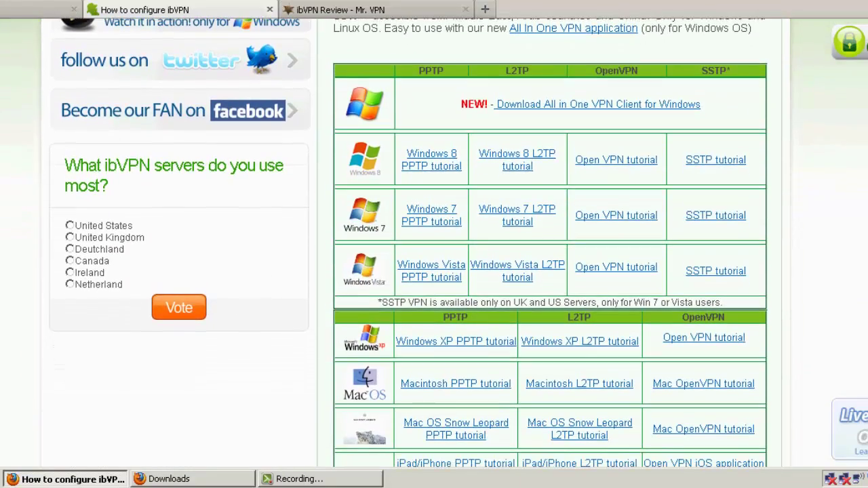
{"action": "scroll", "coordinate": [434, 271], "scroll_direction": "down", "scroll_amount": 2}
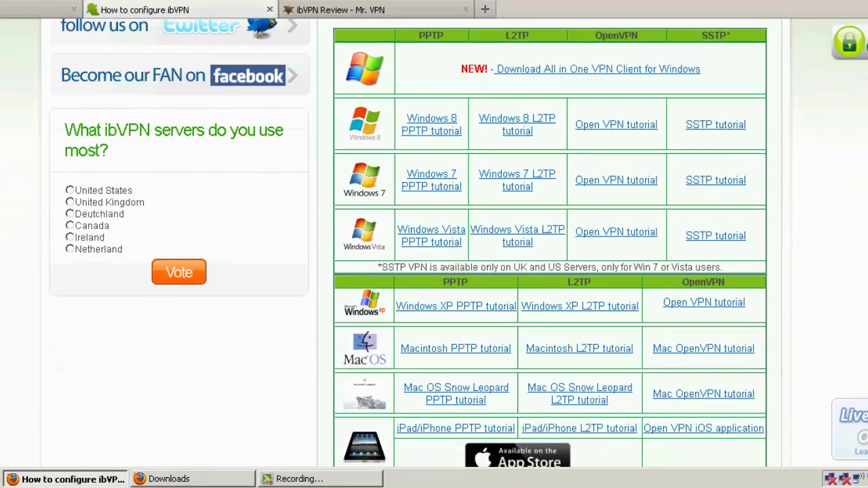
{"action": "scroll", "coordinate": [440, 44], "scroll_direction": "up", "scroll_amount": 1}
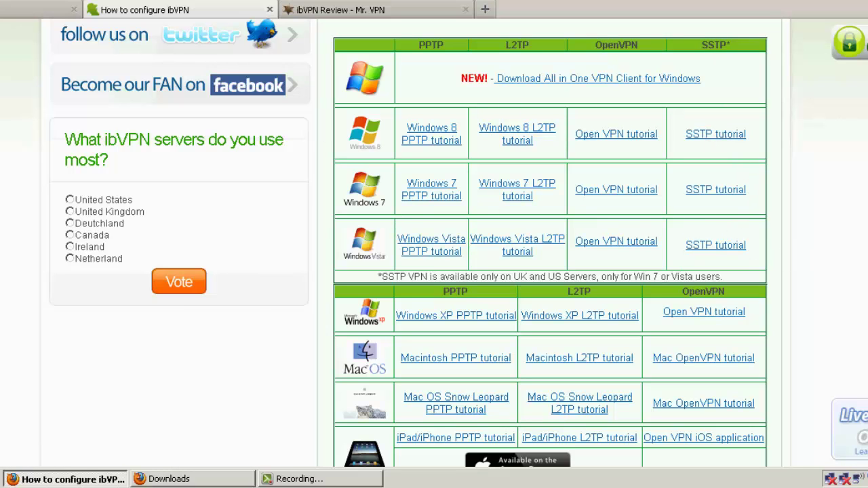
{"action": "scroll", "coordinate": [549, 271], "scroll_direction": "down", "scroll_amount": 5}
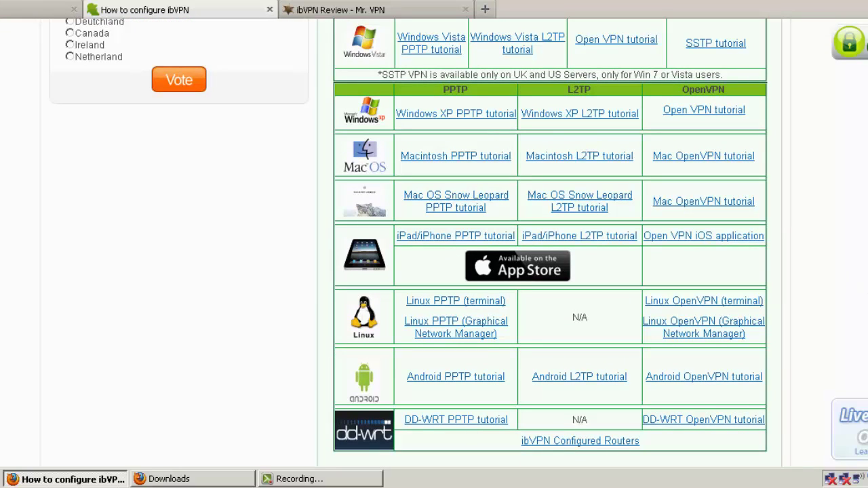
{"action": "scroll", "coordinate": [593, 193], "scroll_direction": "up", "scroll_amount": 5}
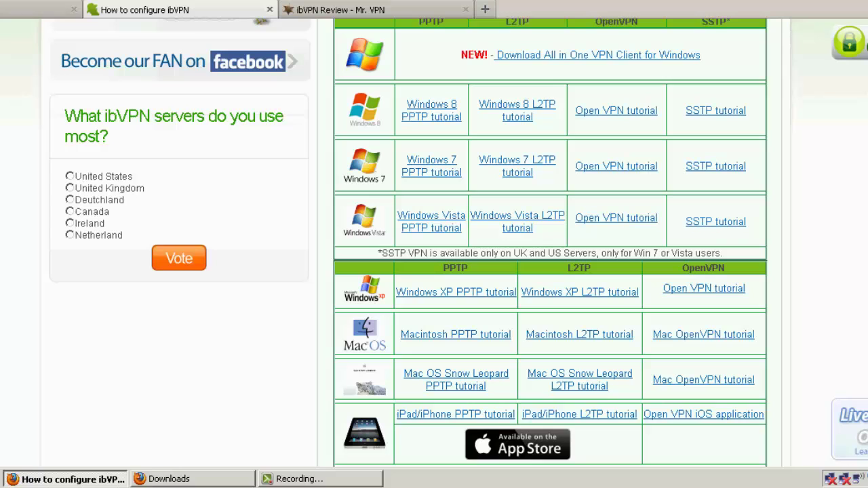
- Open the Windows XP OpenVPN tutorial, look through its setup wizard instructions, and return to the configuration page
{"action": "left_click", "coordinate": [670, 292]}
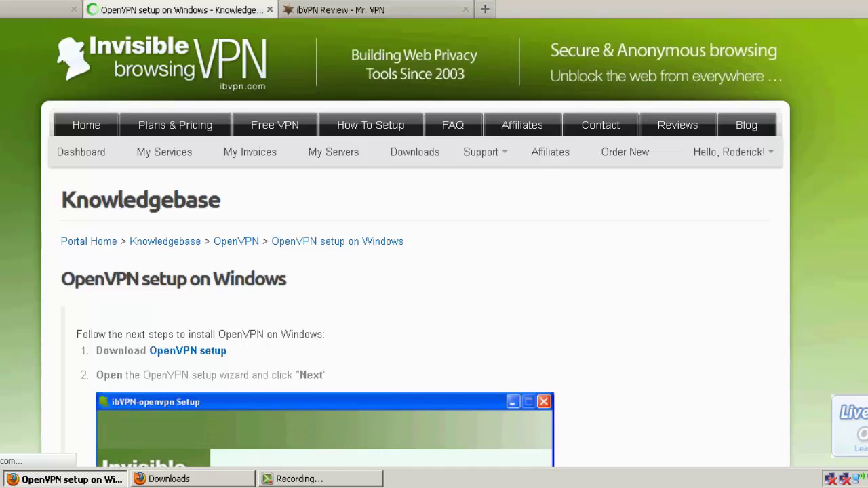
{"action": "scroll", "coordinate": [434, 243], "scroll_direction": "down", "scroll_amount": 1}
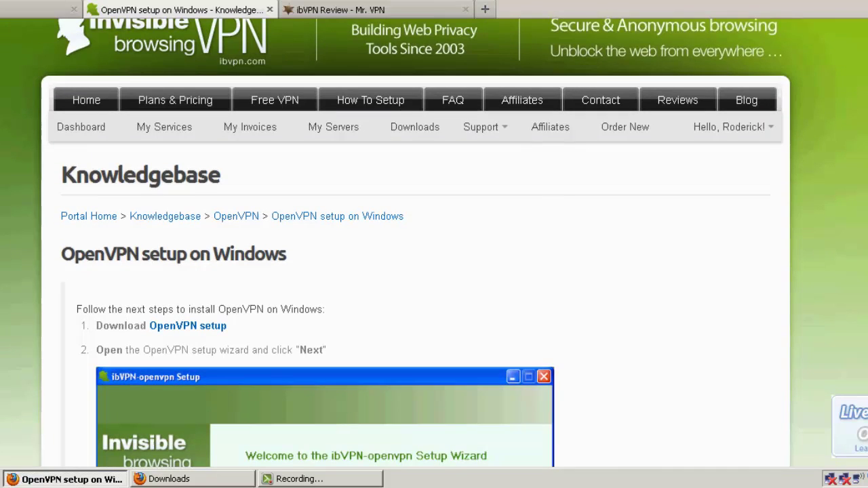
{"action": "scroll", "coordinate": [434, 243], "scroll_direction": "down", "scroll_amount": 8}
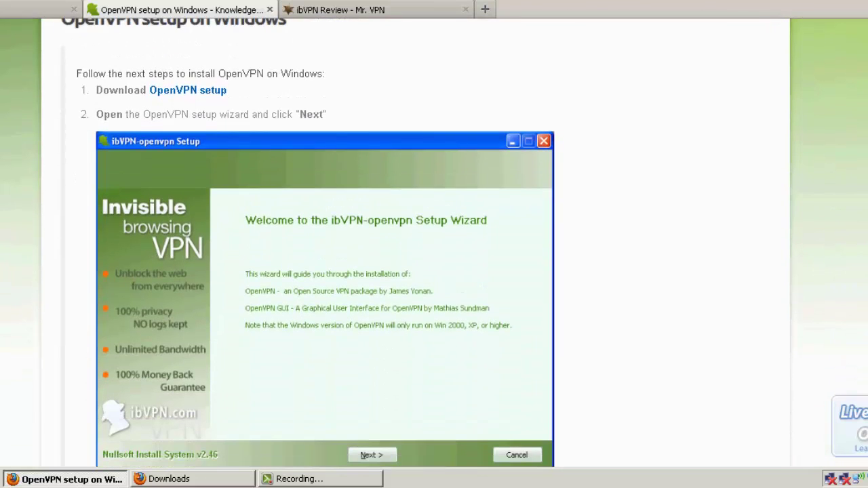
{"action": "scroll", "coordinate": [434, 243], "scroll_direction": "down", "scroll_amount": 15}
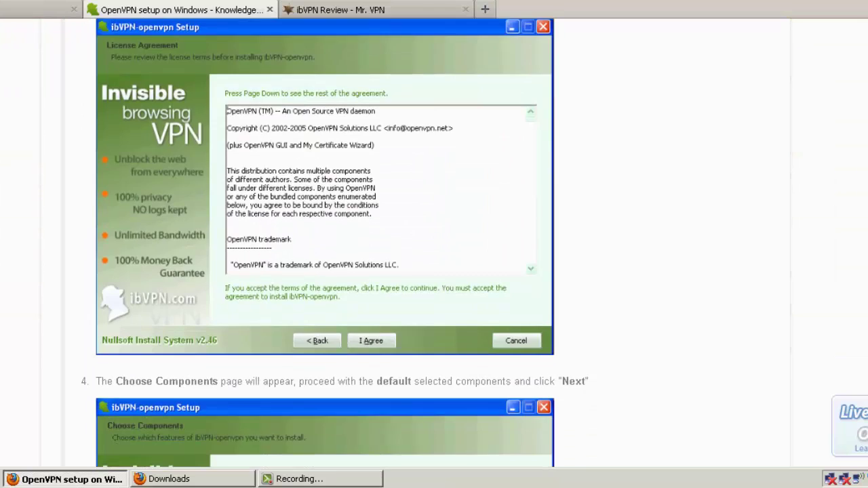
{"action": "scroll", "coordinate": [434, 243], "scroll_direction": "down", "scroll_amount": 8}
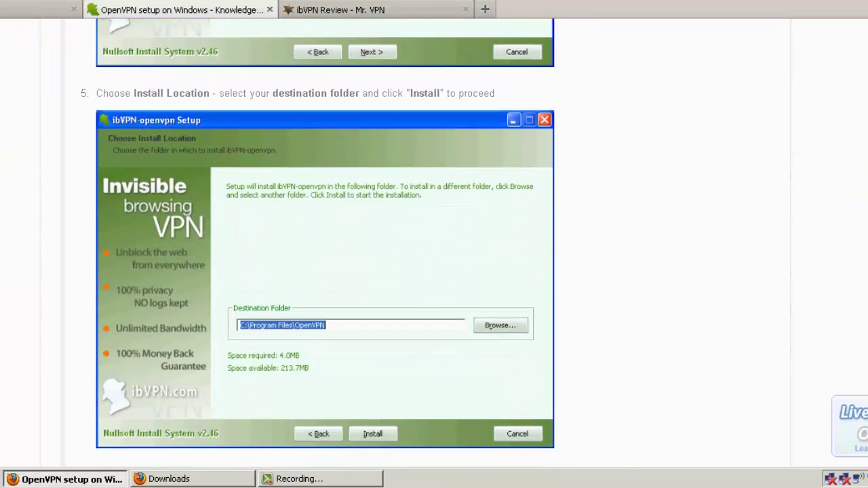
{"action": "scroll", "coordinate": [434, 243], "scroll_direction": "down", "scroll_amount": 12}
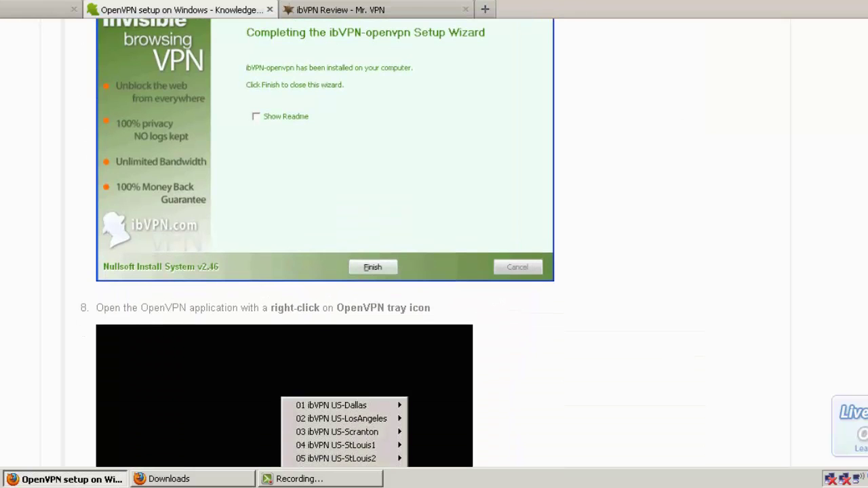
{"action": "key", "text": "alt+Left"}
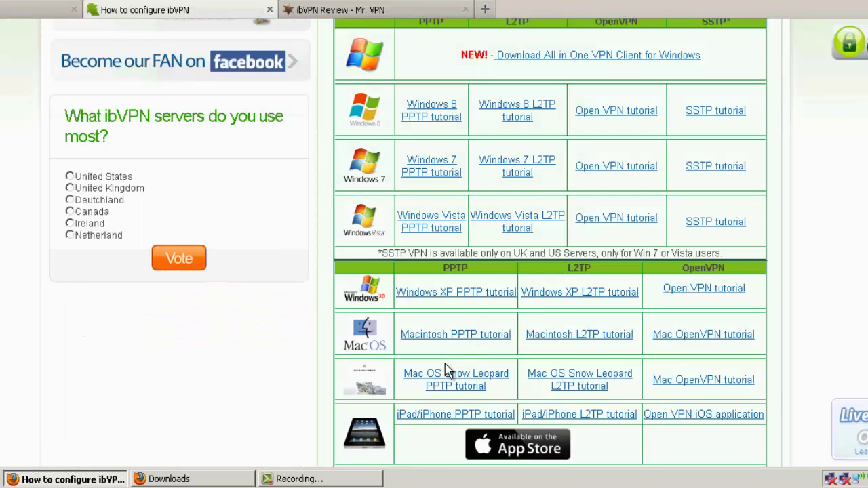
- Follow the Macintosh PPTP tutorial link to the Knowledgebase and look through the articles in its PPTP category
{"action": "left_click", "coordinate": [447, 334]}
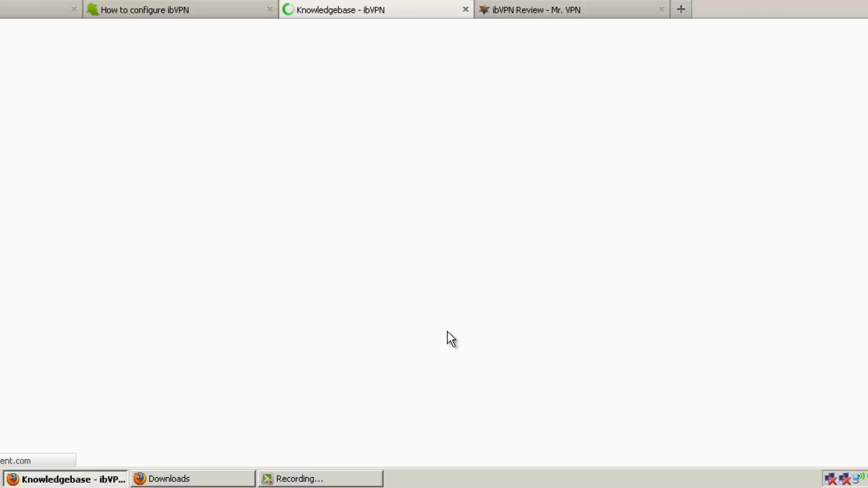
{"action": "scroll", "coordinate": [434, 272], "scroll_direction": "down", "scroll_amount": 3}
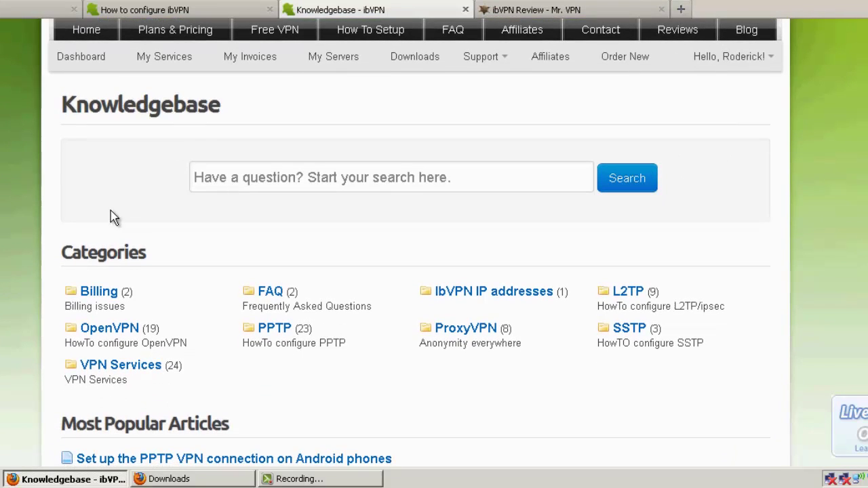
{"action": "left_click", "coordinate": [277, 331]}
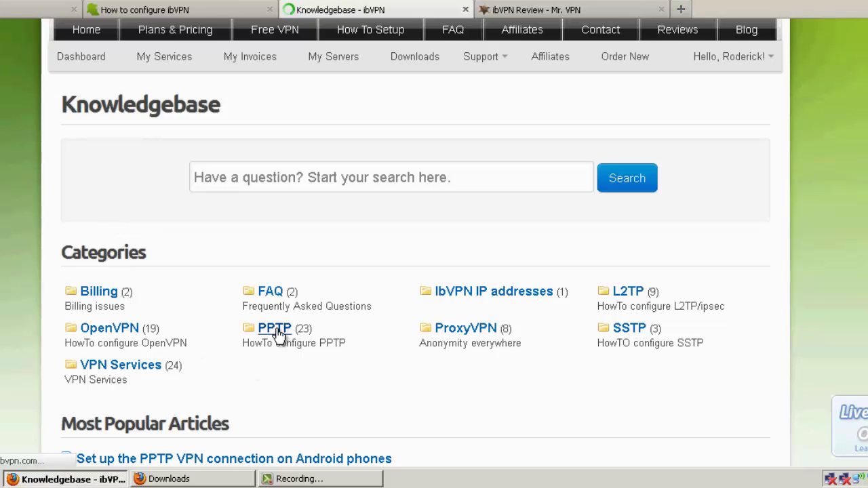
{"action": "scroll", "coordinate": [738, 214], "scroll_direction": "down", "scroll_amount": 5}
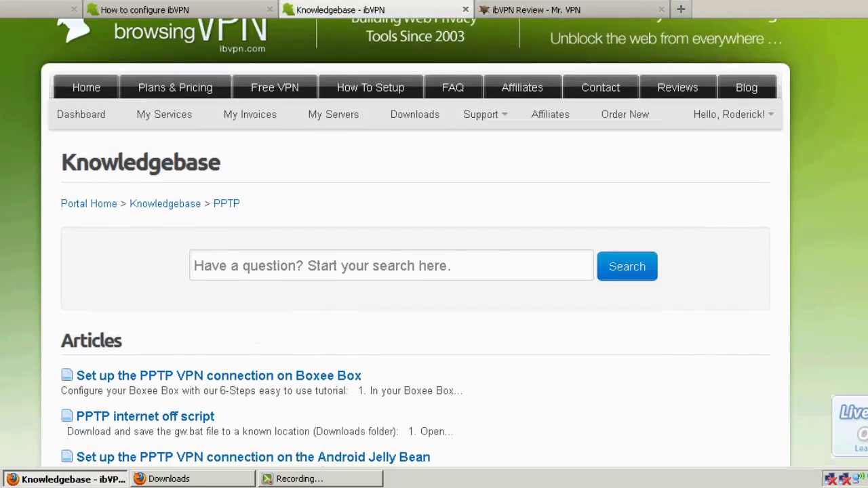
{"action": "scroll", "coordinate": [434, 243], "scroll_direction": "down", "scroll_amount": 3}
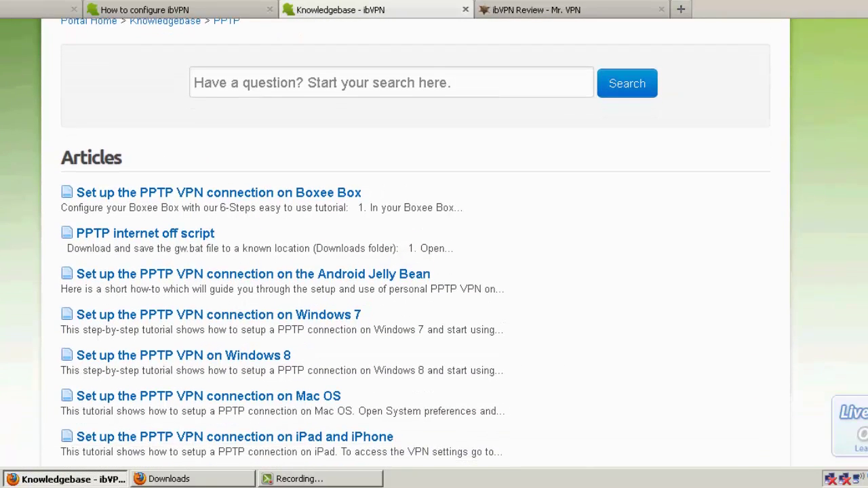
{"action": "scroll", "coordinate": [434, 243], "scroll_direction": "down", "scroll_amount": 4}
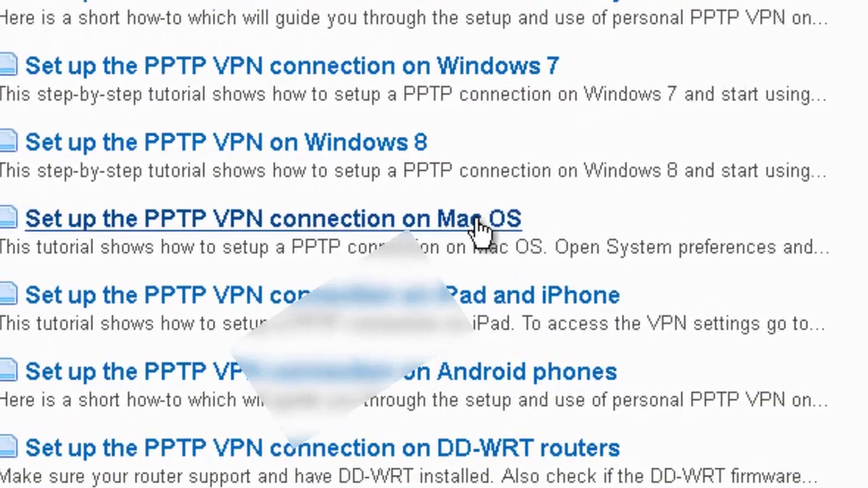
- Look through the article on setting up the PPTP VPN connection on Mac OS, and close the ibVPN tutorial tabs
{"action": "left_click", "coordinate": [415, 221]}
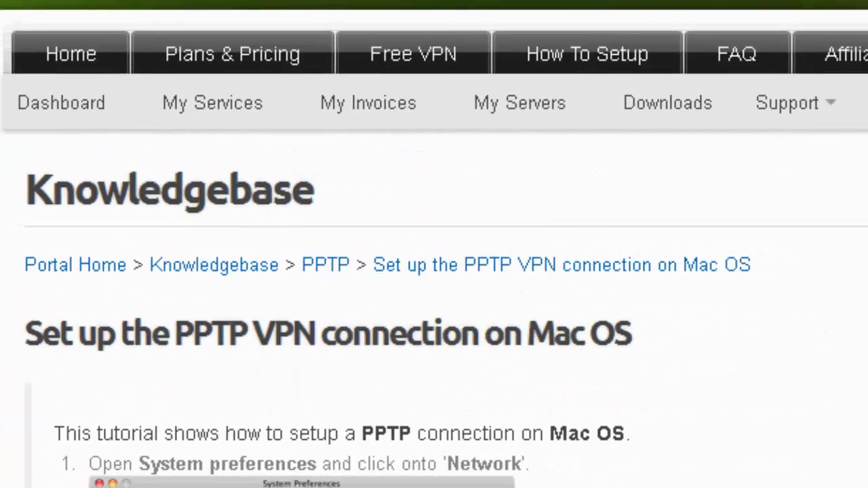
{"action": "scroll", "coordinate": [434, 245], "scroll_direction": "down", "scroll_amount": 10}
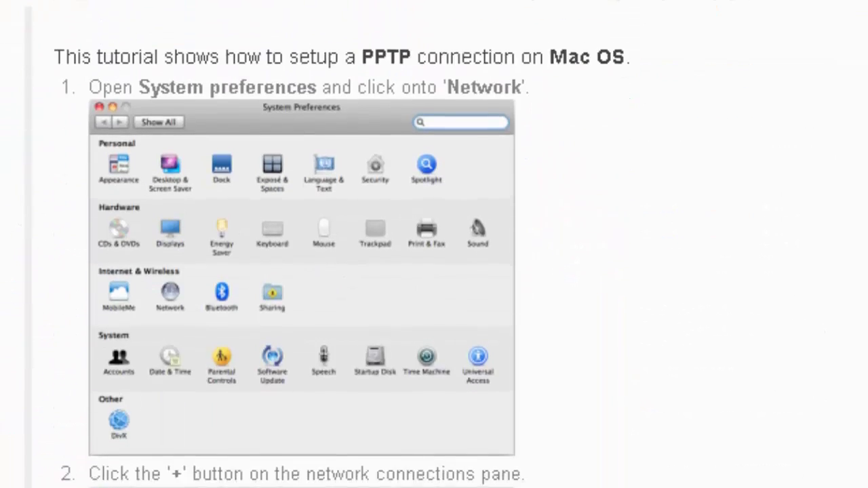
{"action": "scroll", "coordinate": [302, 244], "scroll_direction": "down", "scroll_amount": 15}
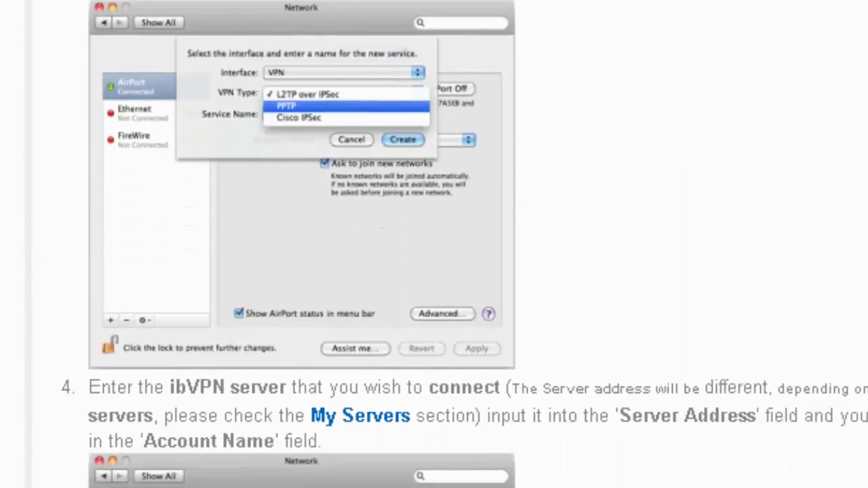
{"action": "scroll", "coordinate": [302, 244], "scroll_direction": "up", "scroll_amount": 20}
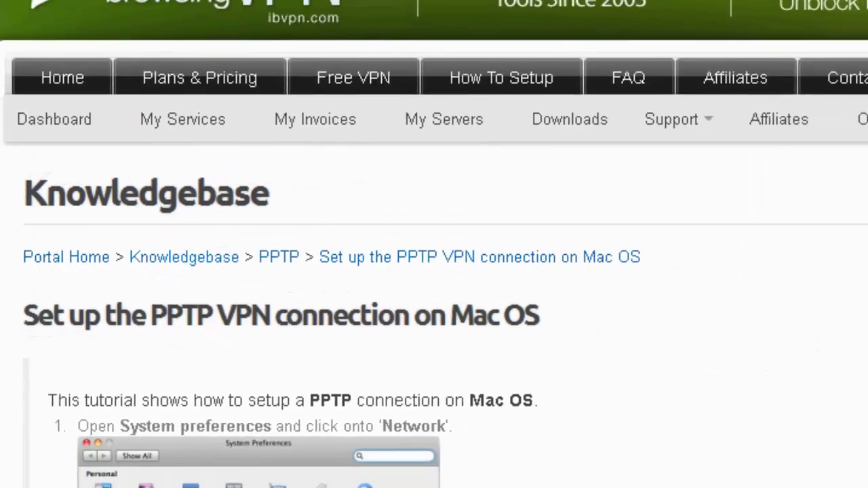
{"action": "left_click", "coordinate": [228, 10]}
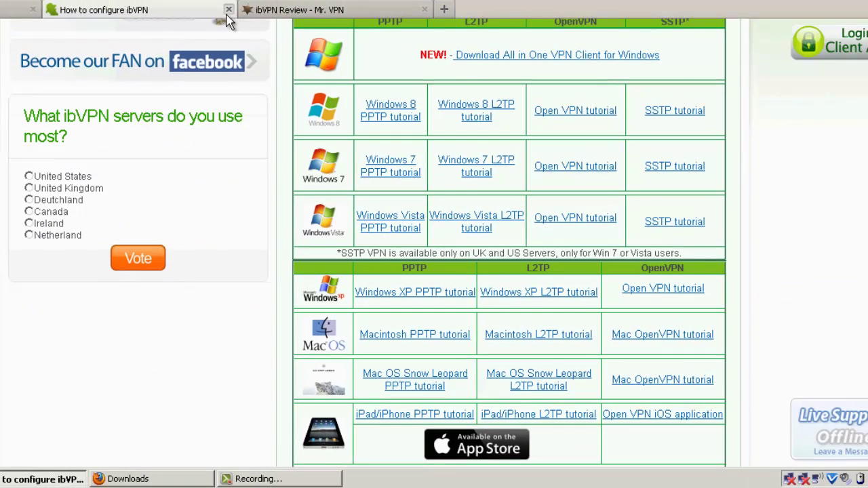
{"action": "left_click", "coordinate": [228, 10]}
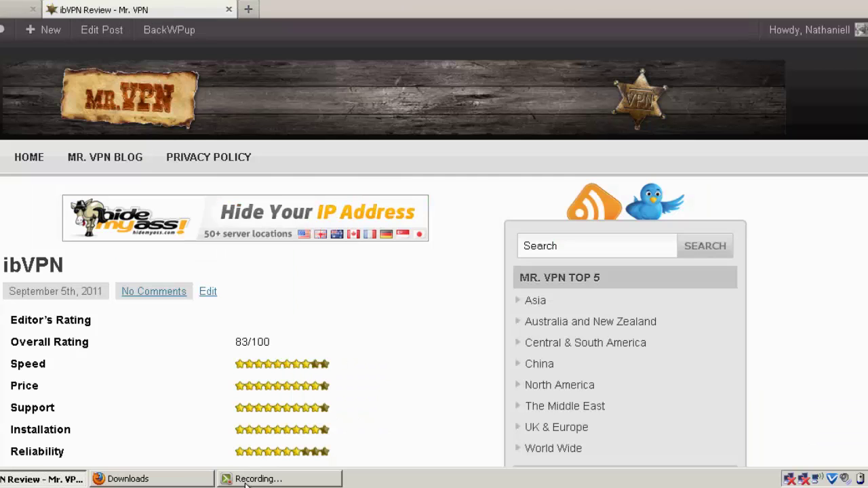
- Launch ibVPN-Setup.exe from the browser's list of downloaded files and allow it to run
{"action": "left_click", "coordinate": [166, 480]}
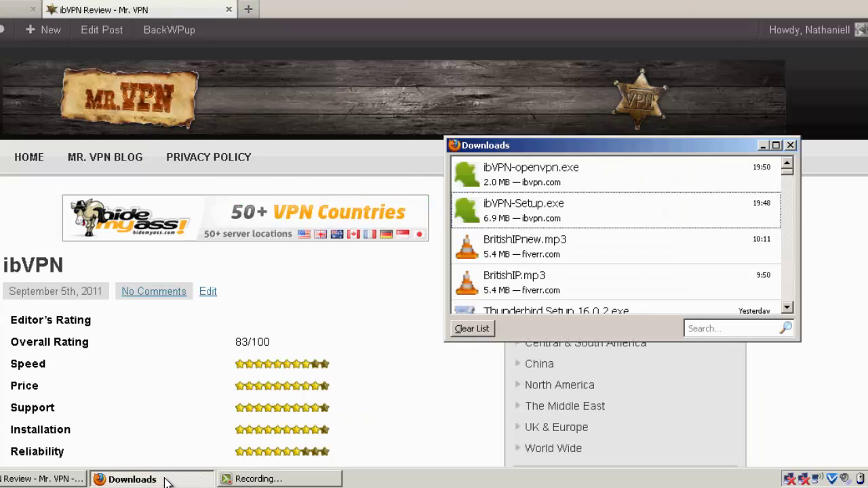
{"action": "left_click", "coordinate": [546, 208]}
{"action": "double_click", "coordinate": [545, 204]}
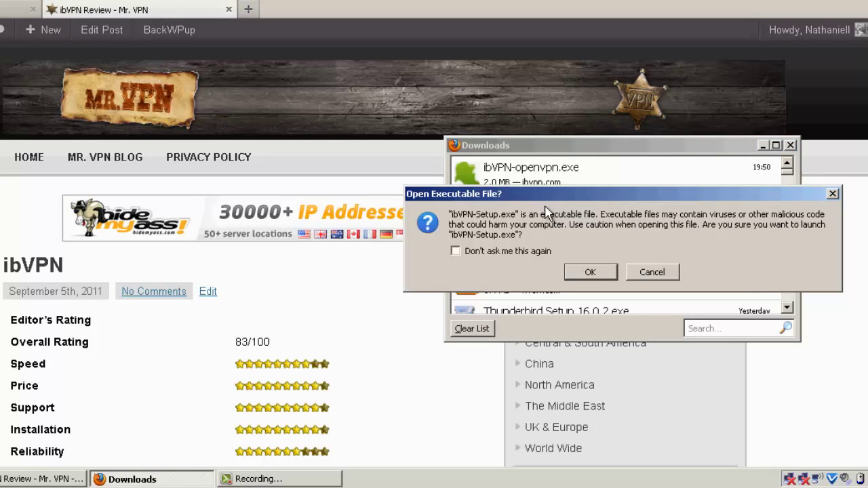
{"action": "left_click", "coordinate": [589, 272]}
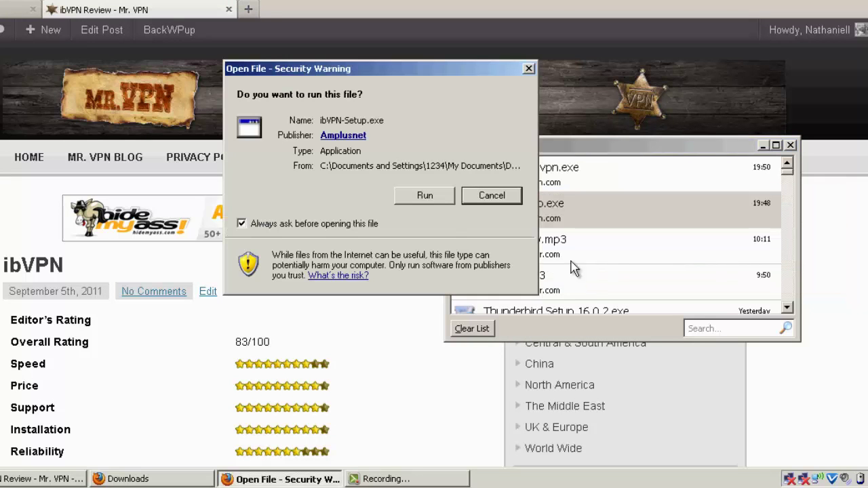
{"action": "left_click", "coordinate": [424, 196]}
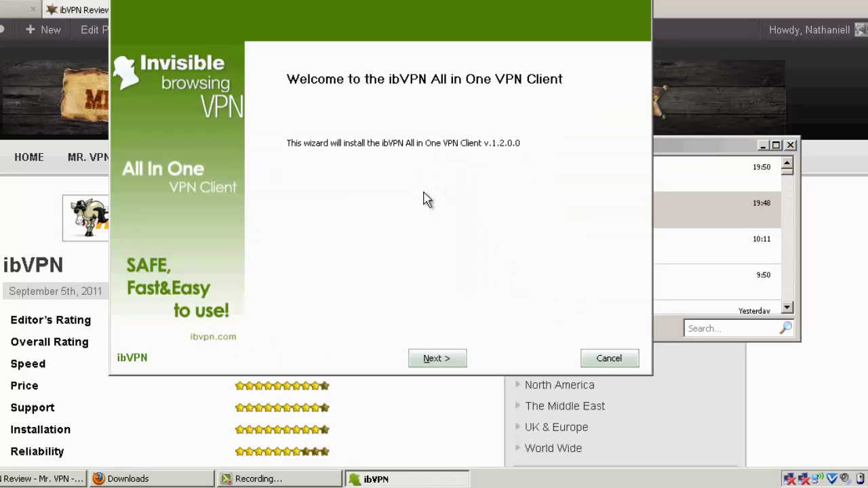
- Accept the ibVPN license agreement and start the installation with the Create Desktop shortcut and Update TAP-Win32 components
{"action": "left_click", "coordinate": [439, 359]}
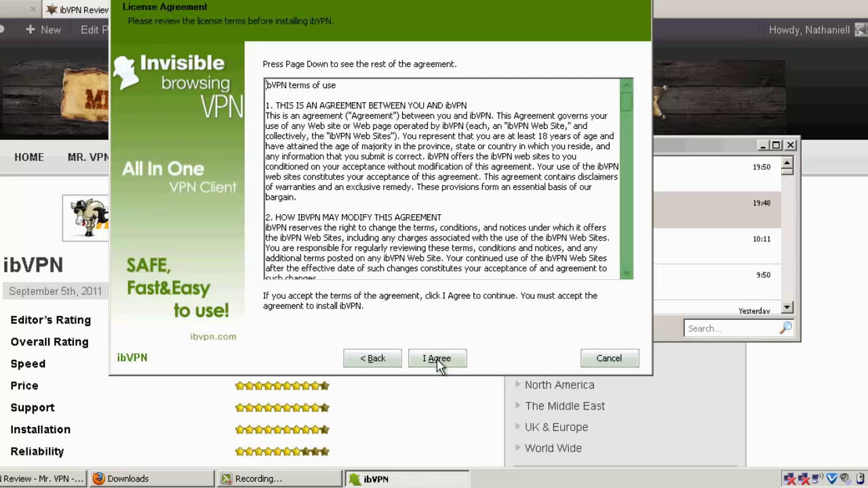
{"action": "left_click", "coordinate": [438, 360]}
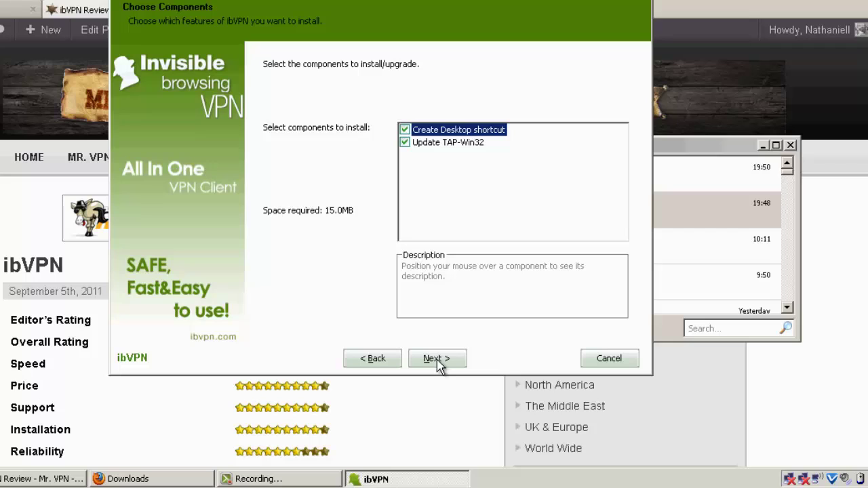
{"action": "left_click", "coordinate": [438, 359]}
{"action": "left_click", "coordinate": [437, 360]}
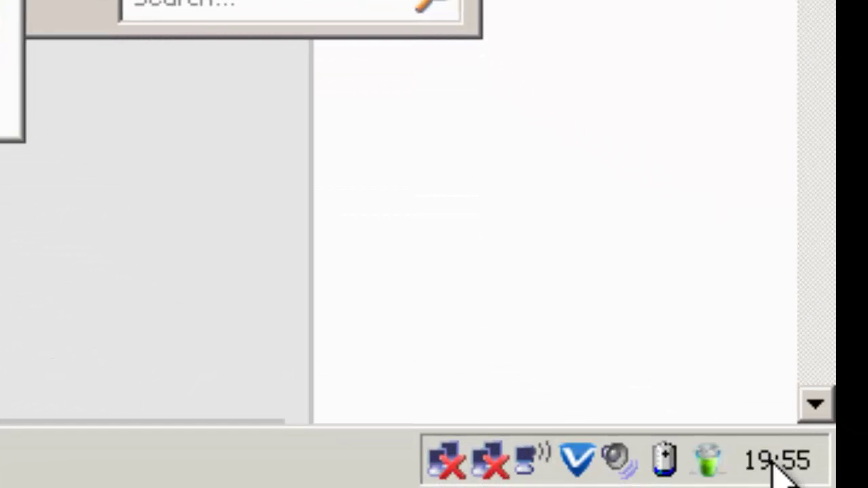
- Complete the ibVPN setup, allowing the TAP-Win32 Adapter V9 driver and opening the client tutorial, and acknowledge the administrator privilege notice
{"action": "mouse_move", "coordinate": [867, 484]}
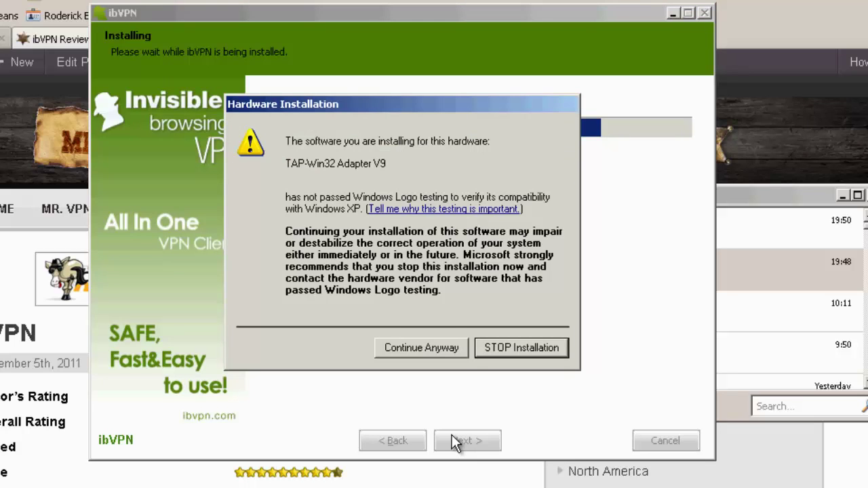
{"action": "left_click", "coordinate": [437, 358]}
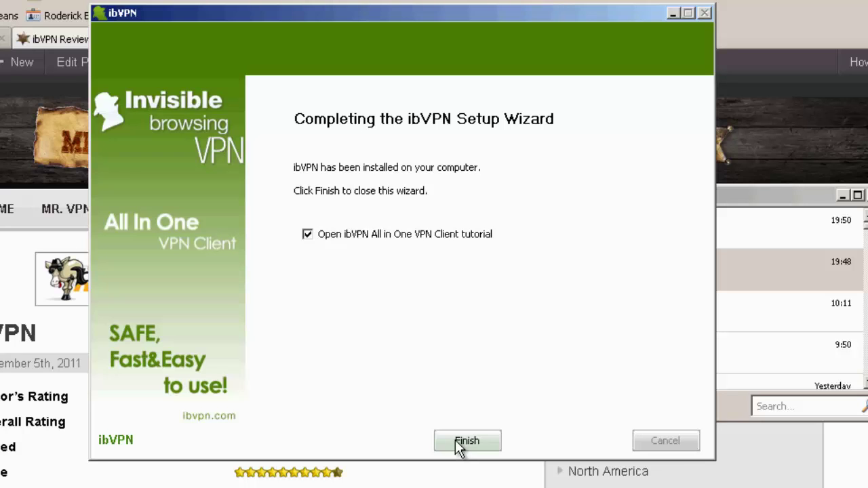
{"action": "left_click", "coordinate": [455, 440]}
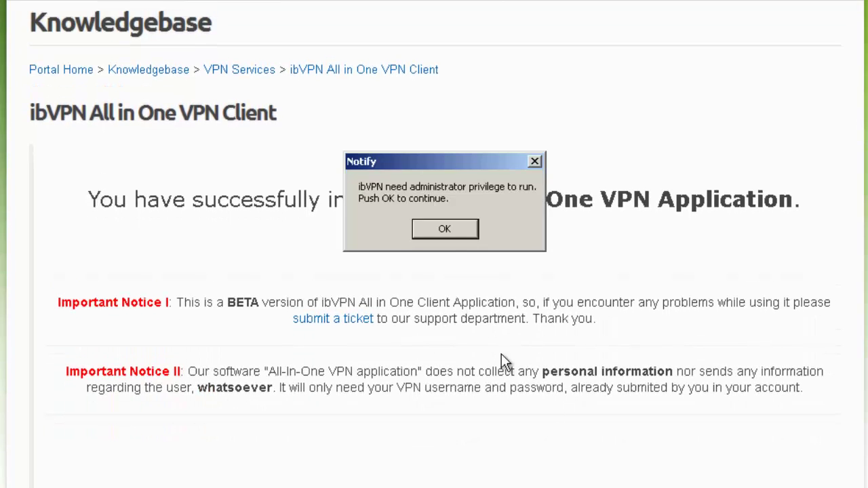
{"action": "left_click", "coordinate": [442, 229]}
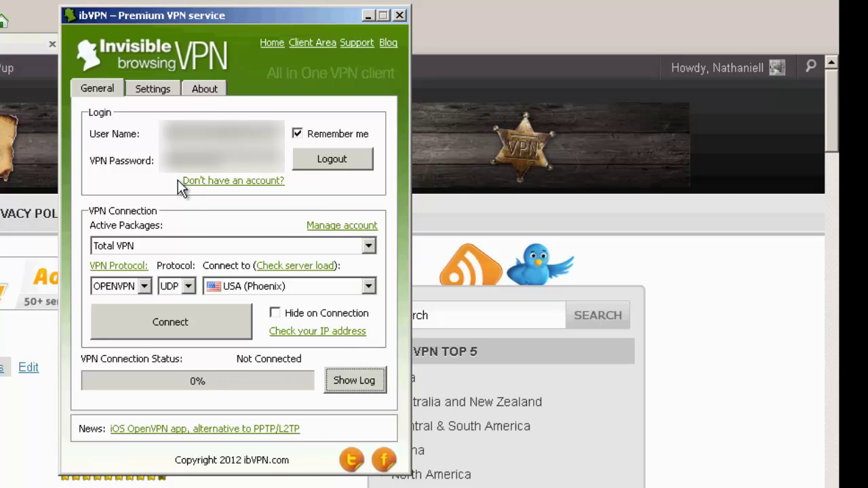
- Check the active packages, browse the full list of server locations, and select USA (Los Angeles) as the server
{"action": "left_click", "coordinate": [284, 247]}
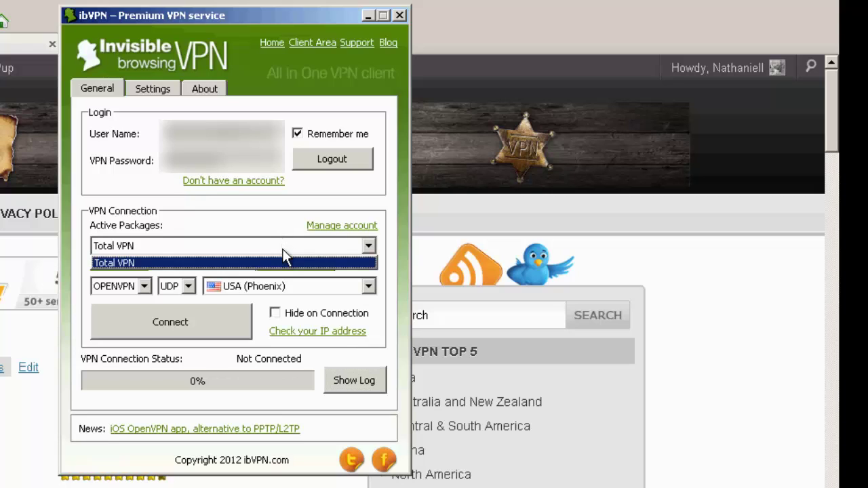
{"action": "left_click", "coordinate": [283, 248]}
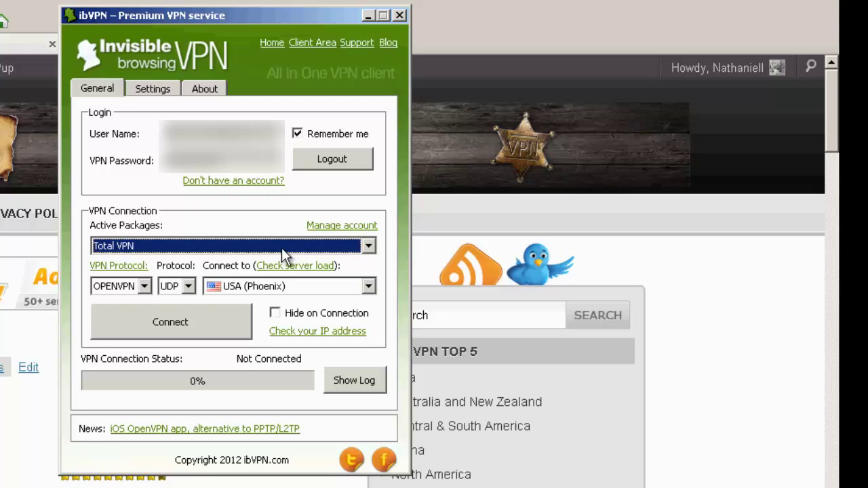
{"action": "left_click", "coordinate": [244, 286]}
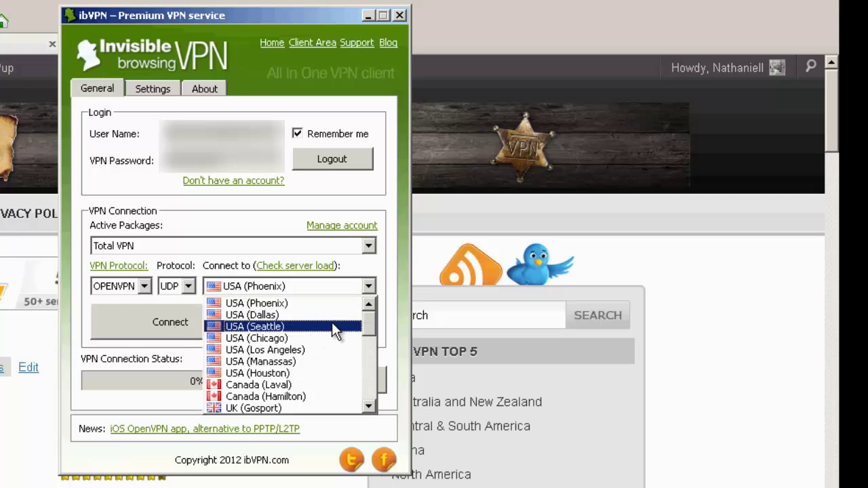
{"action": "left_click_drag", "start_coordinate": [368, 322], "coordinate": [367, 386]}
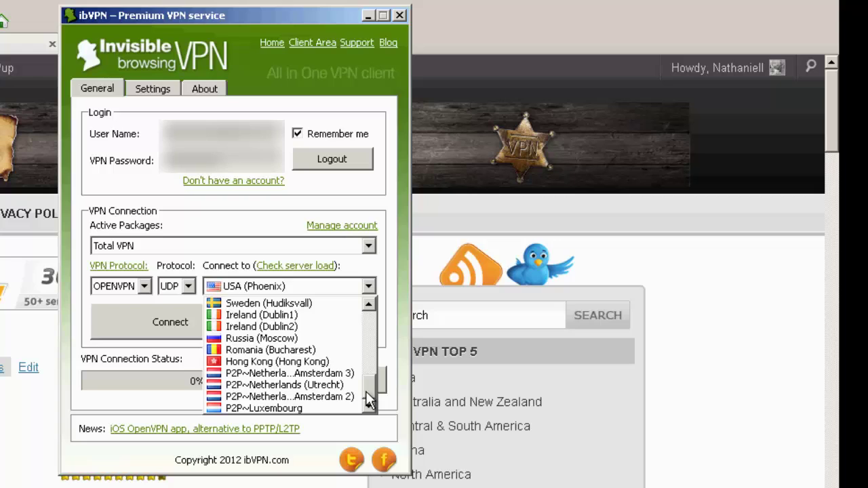
{"action": "mouse_move", "coordinate": [365, 389]}
{"action": "left_mouse_down"}
{"action": "mouse_move", "coordinate": [365, 373]}
{"action": "mouse_move", "coordinate": [367, 392]}
{"action": "left_mouse_up"}
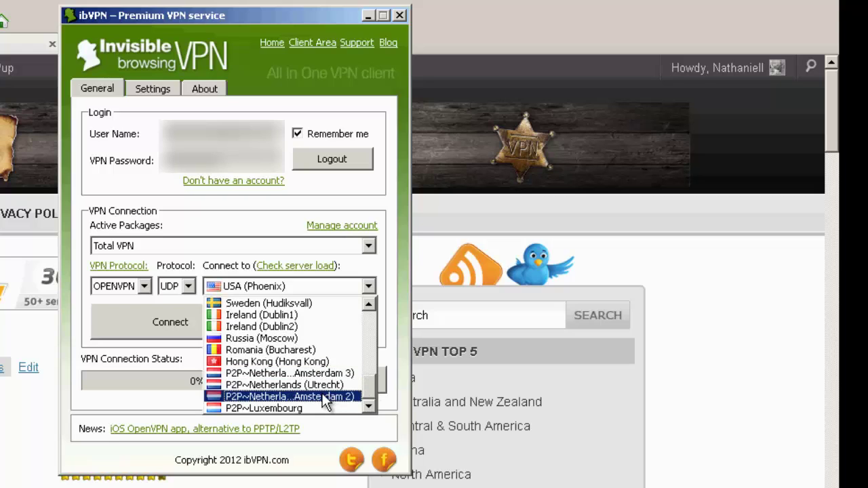
{"action": "left_click_drag", "start_coordinate": [370, 384], "coordinate": [367, 322]}
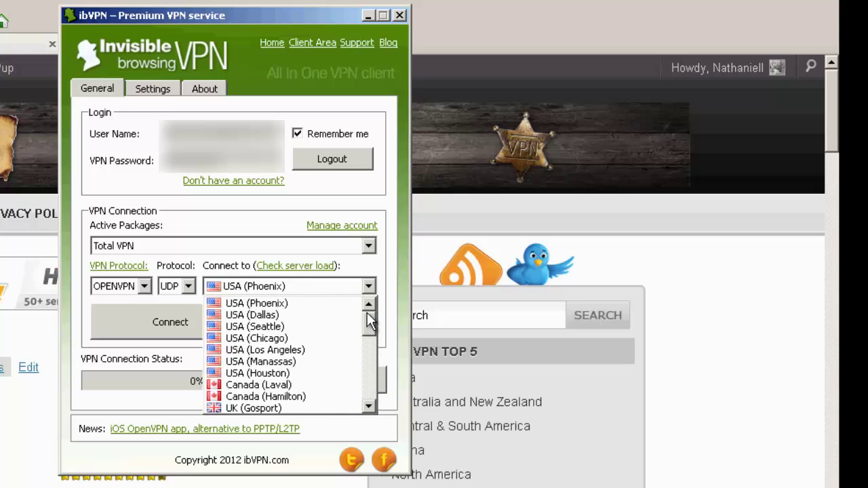
{"action": "left_click", "coordinate": [333, 350]}
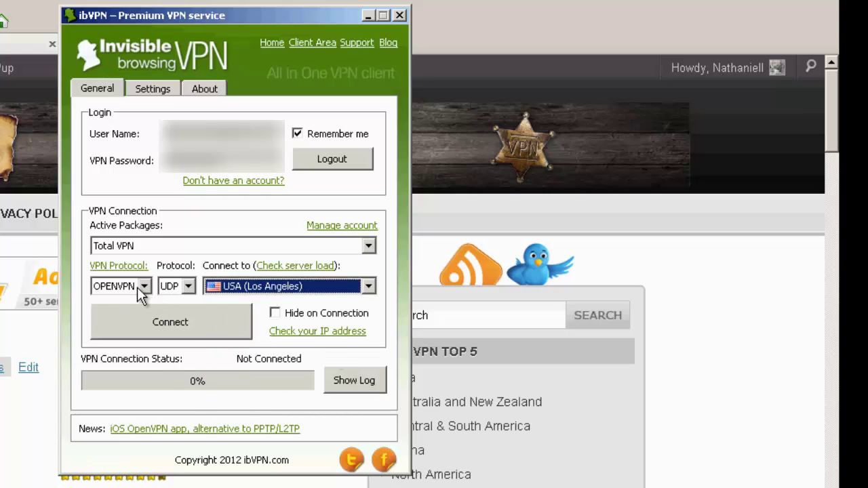
- Look over the VPN protocol choices and the UDP and TCP options available for OPENVPN
{"action": "left_click", "coordinate": [139, 287]}
{"action": "left_click", "coordinate": [143, 288]}
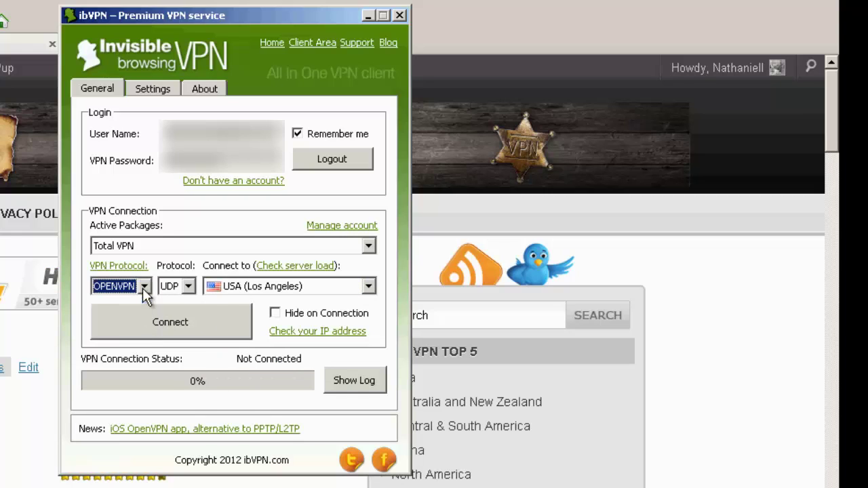
{"action": "left_click", "coordinate": [189, 286]}
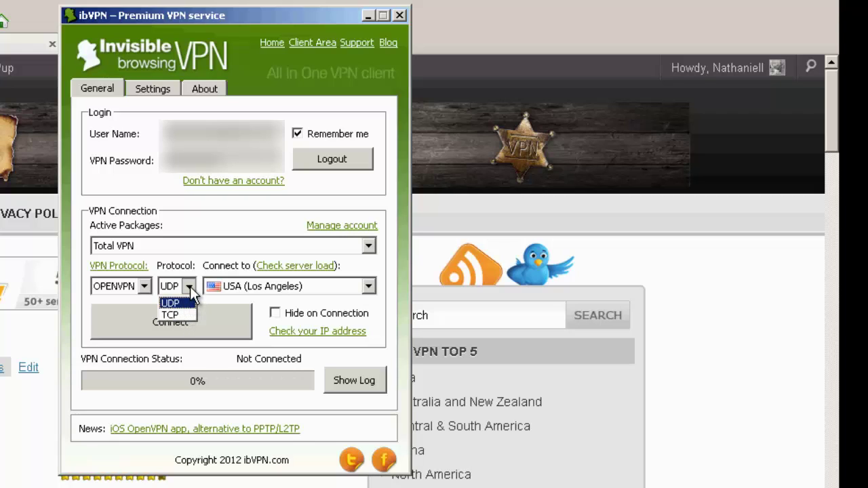
{"action": "left_click", "coordinate": [189, 286]}
- Set the VPN protocol to PPTP and connect to the USA (Los Angeles) server
{"action": "left_click", "coordinate": [145, 286]}
{"action": "left_click", "coordinate": [139, 315]}
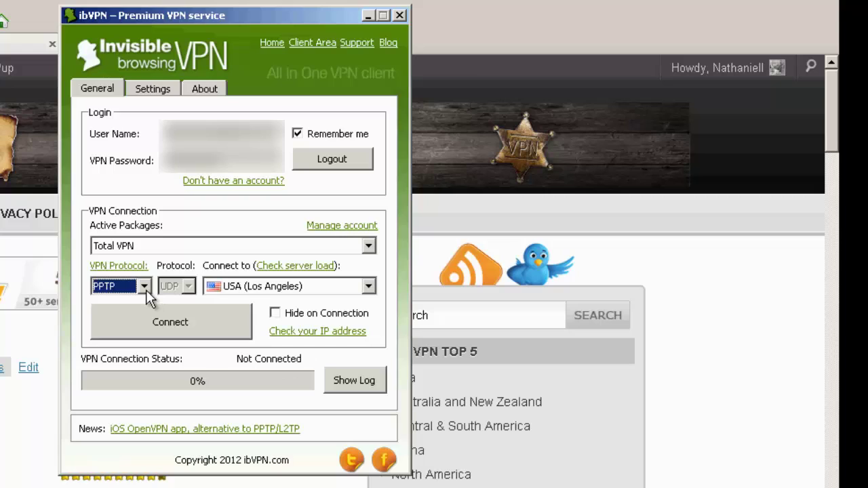
{"action": "left_click", "coordinate": [145, 289]}
{"action": "left_click", "coordinate": [146, 290]}
{"action": "left_click", "coordinate": [145, 290]}
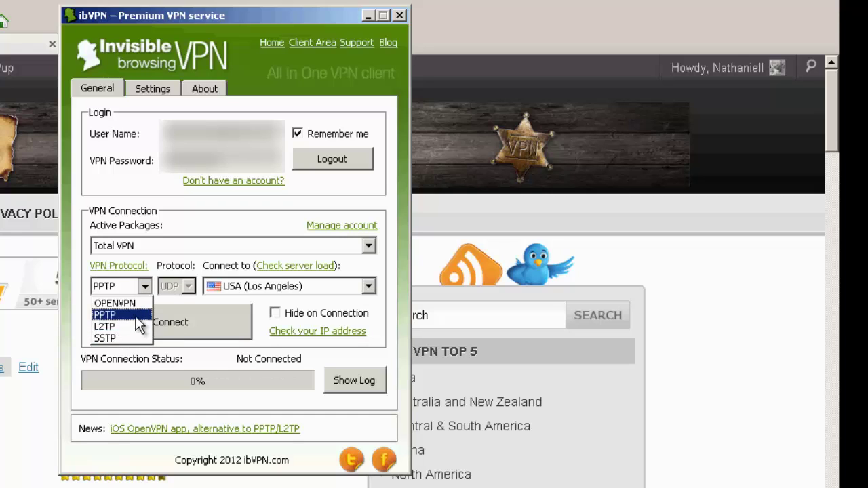
{"action": "left_click", "coordinate": [109, 315]}
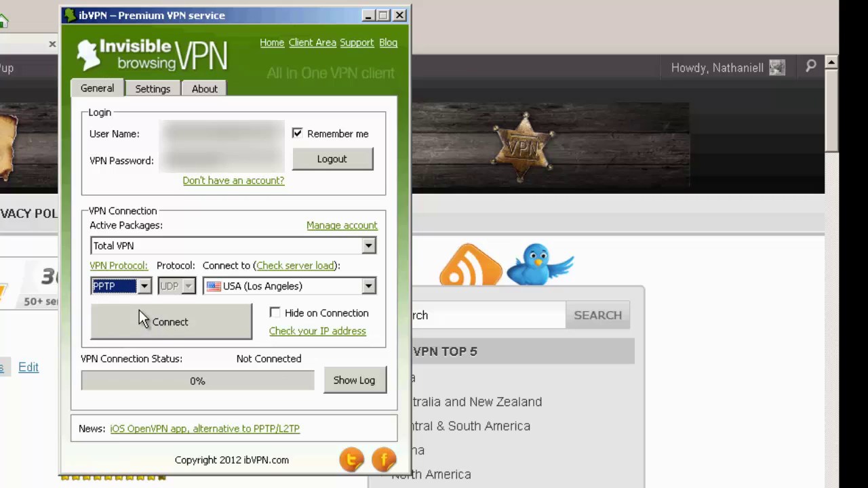
{"action": "left_click", "coordinate": [223, 324]}
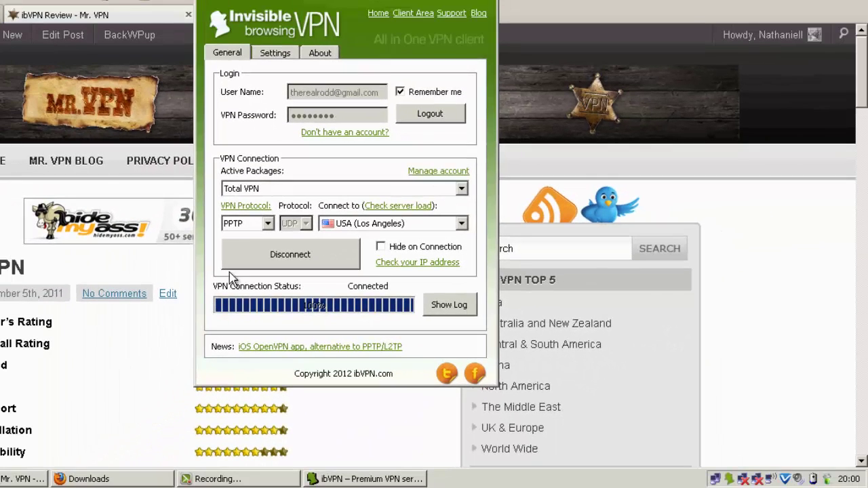
- Switch to the browser, open YouTube in a new tab, and play then pause "Scarlett Johansson on Jimmy Kimmel Live PART 3" to test streaming
{"action": "left_click", "coordinate": [83, 7]}
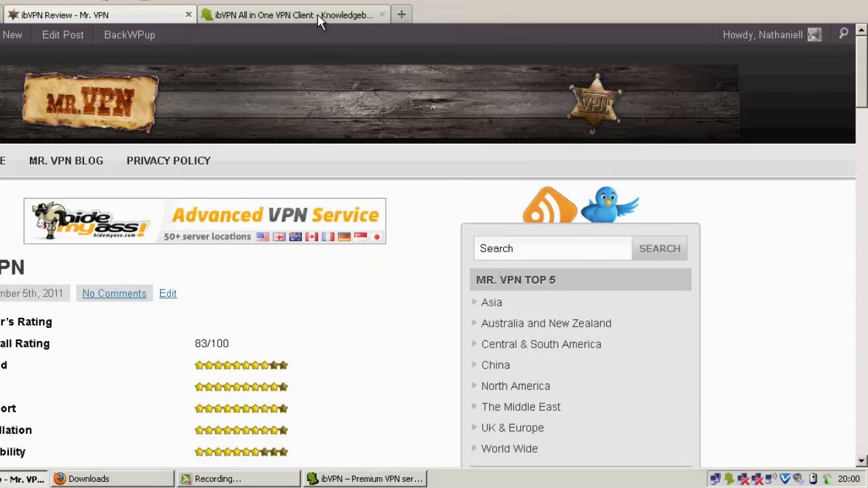
{"action": "left_click", "coordinate": [402, 14]}
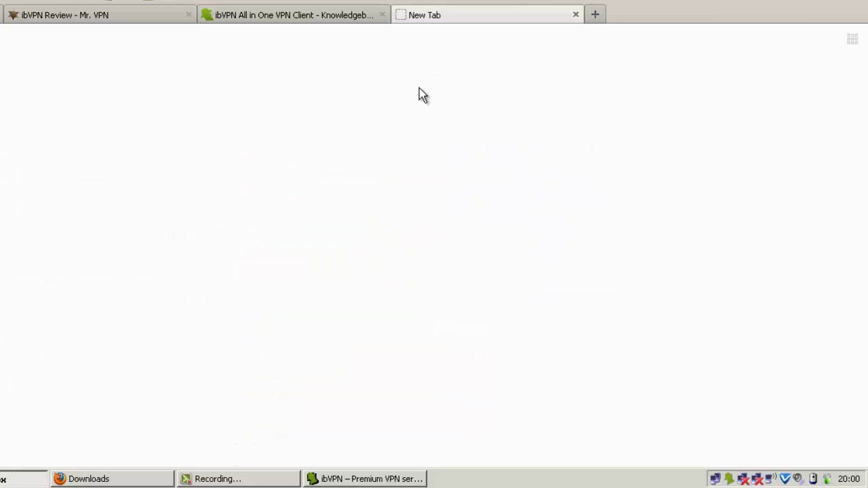
{"action": "key", "text": "ctrl+v"}
{"action": "key", "text": "Return"}
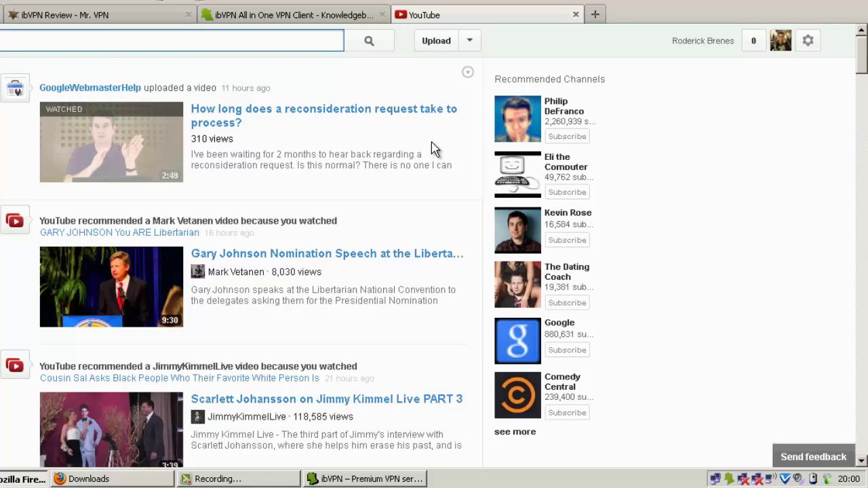
{"action": "left_click", "coordinate": [360, 407]}
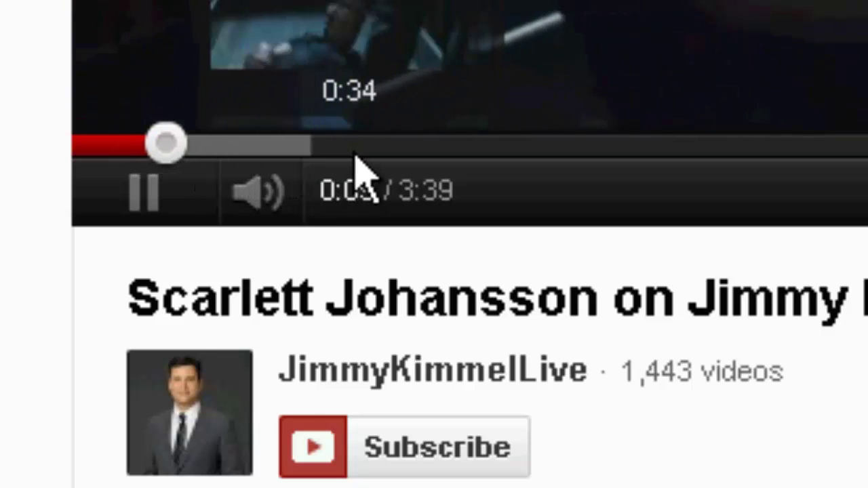
{"action": "left_click", "coordinate": [178, 193]}
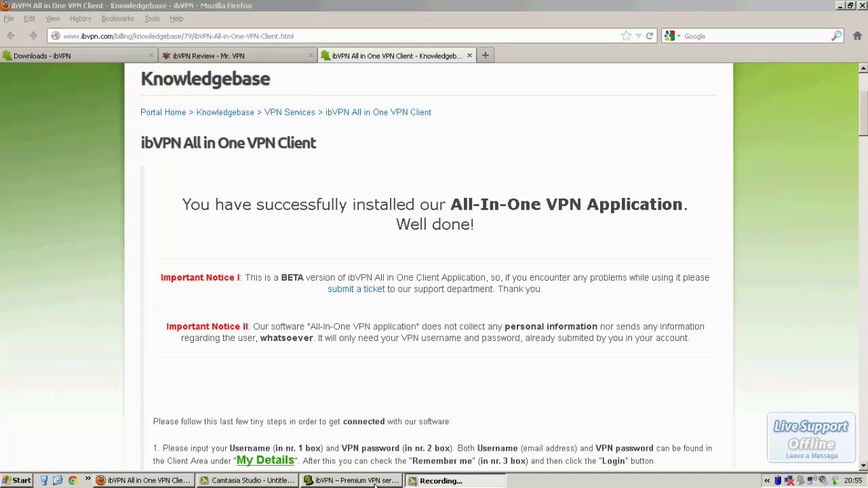
- Switch to the ibVPN client and connect to the Canada (Laval) server with the OPENVPN protocol over TCP
{"action": "left_click", "coordinate": [375, 486]}
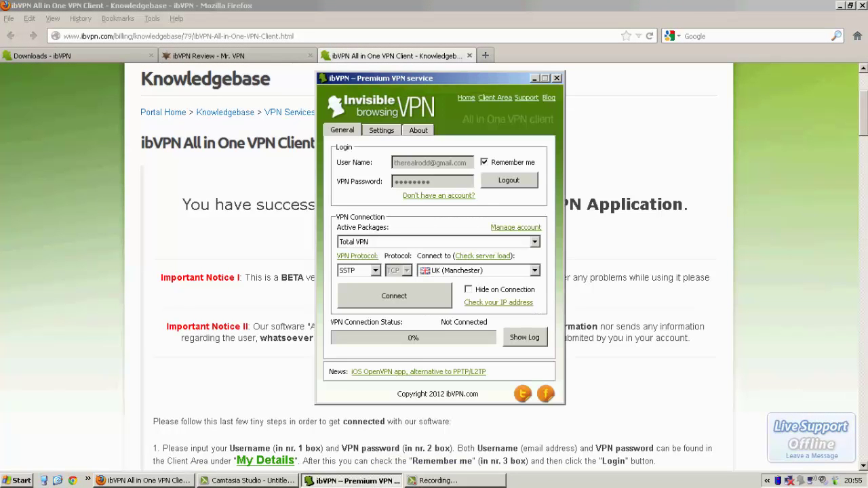
{"action": "left_click", "coordinate": [377, 273]}
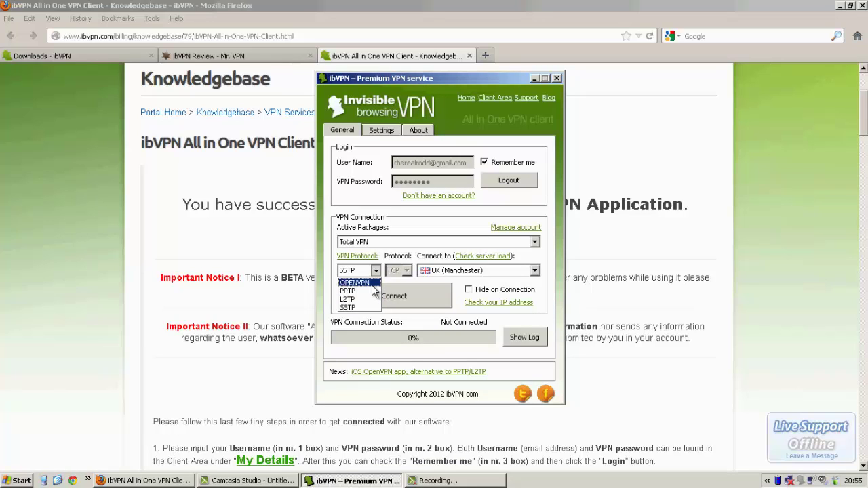
{"action": "left_click", "coordinate": [371, 284]}
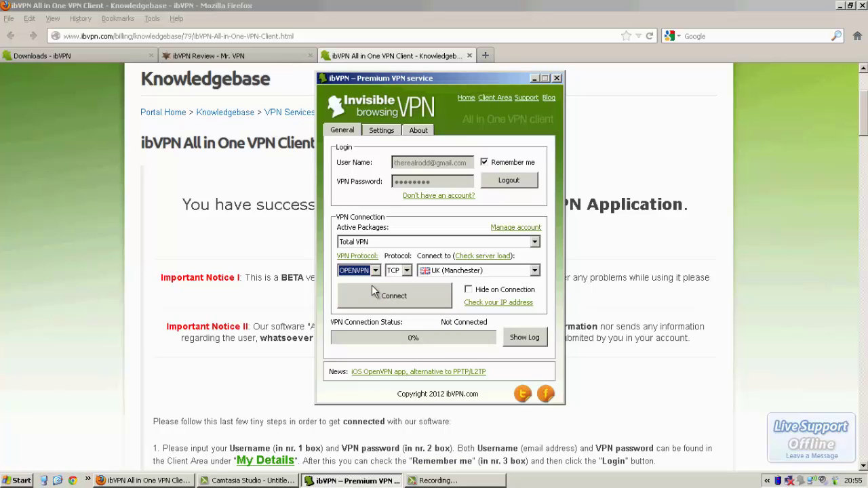
{"action": "left_click", "coordinate": [536, 271]}
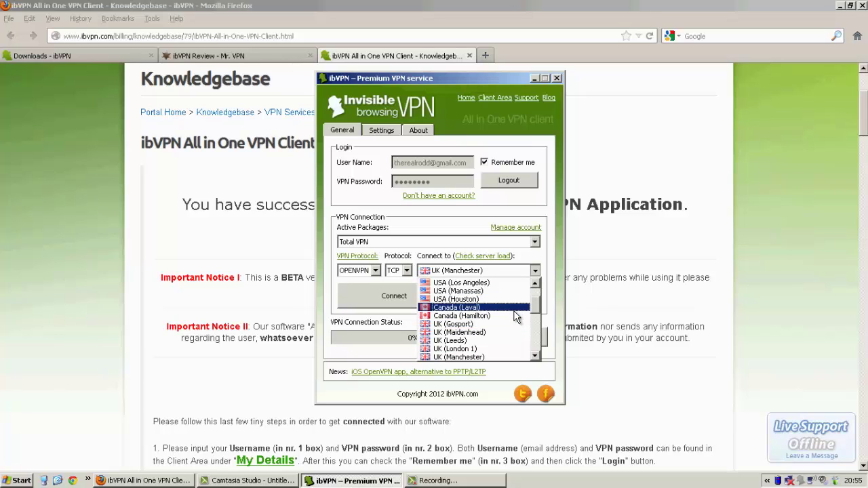
{"action": "left_click", "coordinate": [515, 310]}
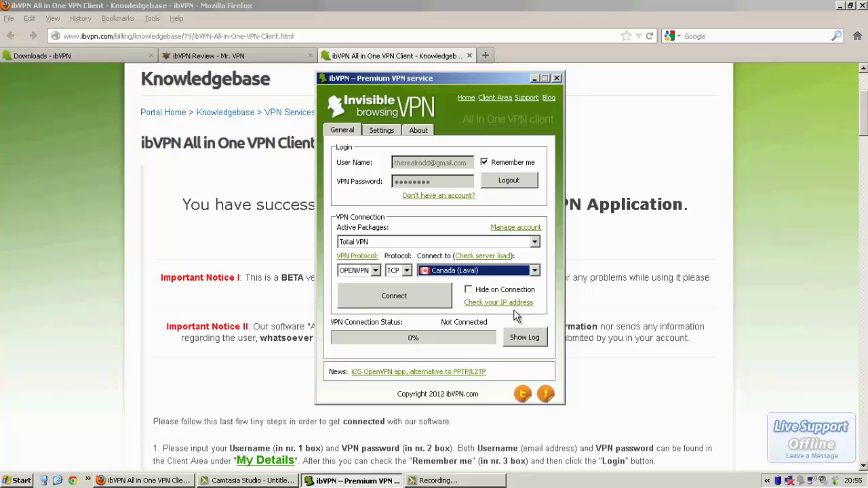
{"action": "left_click", "coordinate": [388, 309]}
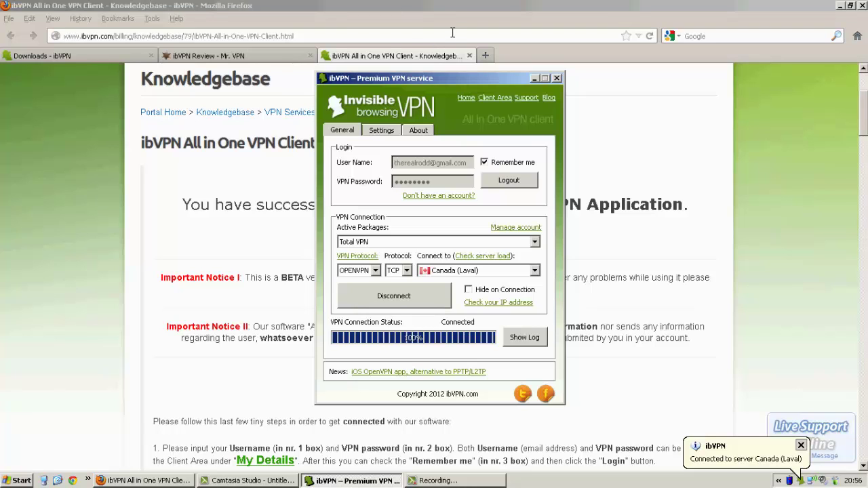
- Open youtube.com in a new browser tab, then play and pause the Gary Johnson Nomination Speech video to test streaming
{"action": "left_click", "coordinate": [486, 54]}
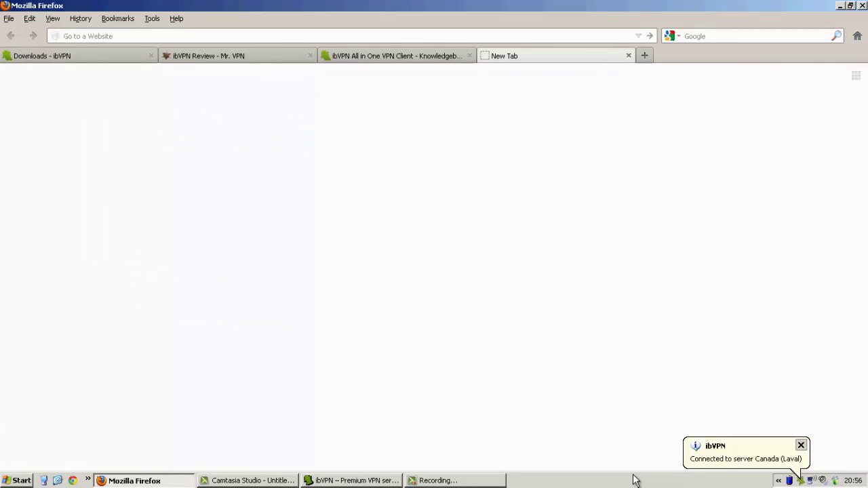
{"action": "type", "text": "youtube.com"}
{"action": "key", "text": "Return"}
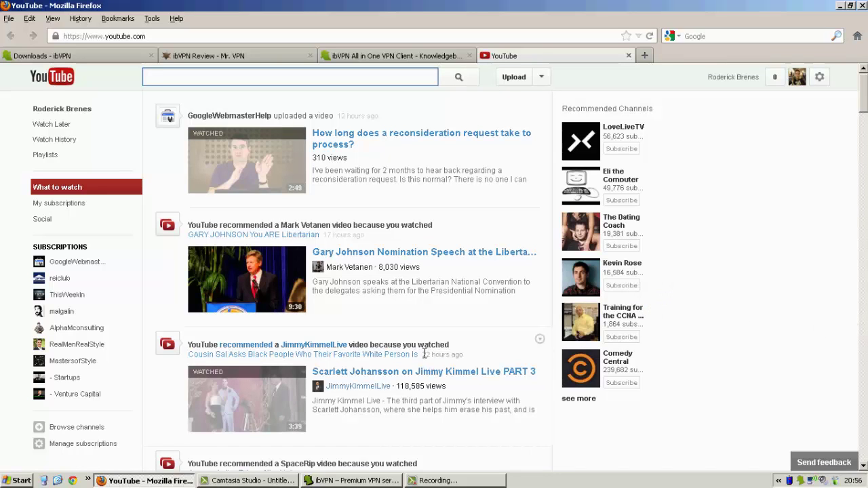
{"action": "left_click", "coordinate": [411, 255]}
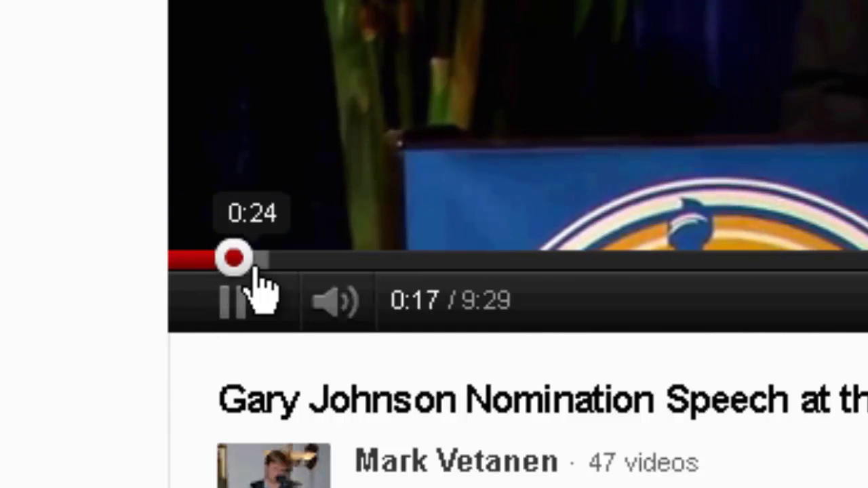
{"action": "left_click", "coordinate": [201, 306]}
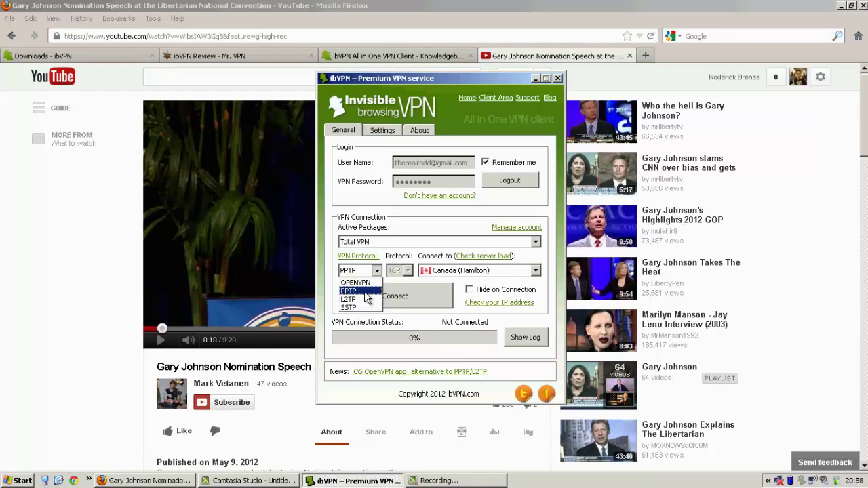
- In the ibVPN client, keep PPTP as the protocol and connect to the P2P~Netherlands (Amsterdam 3) server
{"action": "left_click", "coordinate": [364, 292]}
{"action": "left_click", "coordinate": [536, 271]}
{"action": "scroll", "coordinate": [474, 325], "scroll_direction": "down", "scroll_amount": 5}
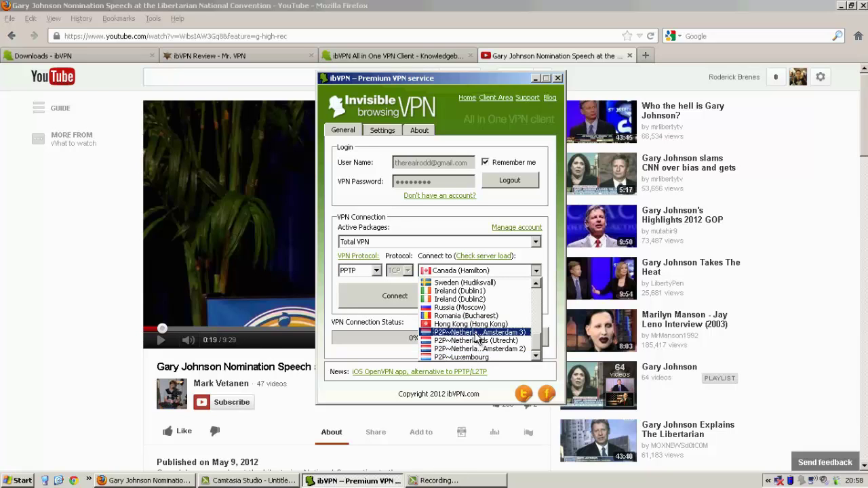
{"action": "left_click", "coordinate": [478, 334]}
{"action": "left_click", "coordinate": [405, 300]}
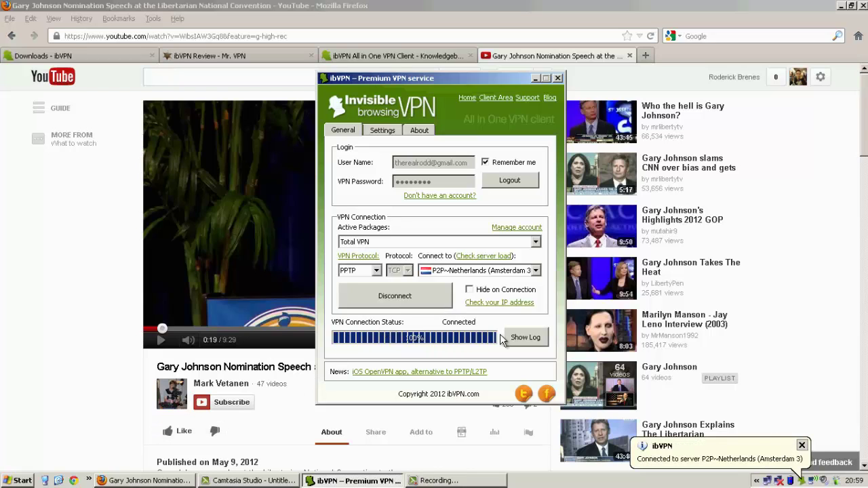
{"action": "left_click", "coordinate": [529, 8]}
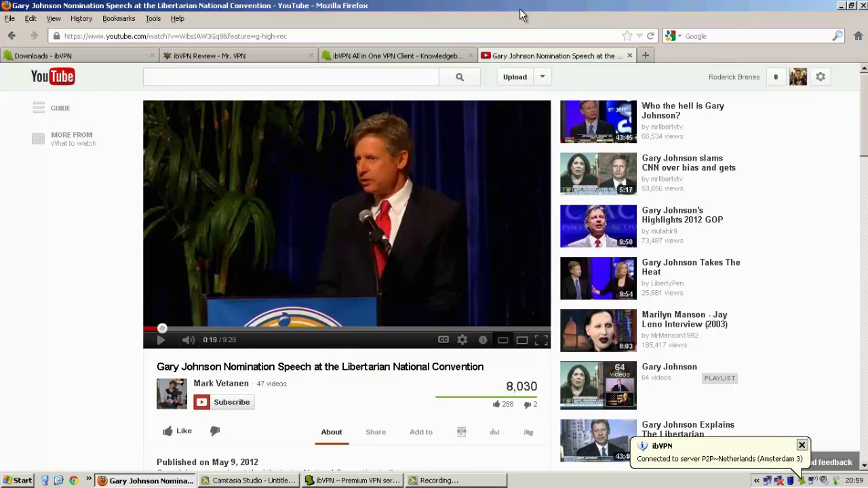
{"action": "left_click", "coordinate": [466, 481]}
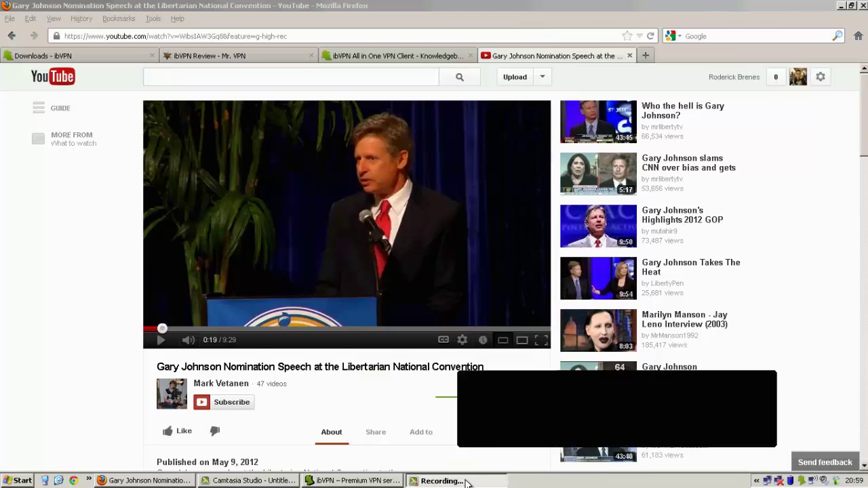
{"action": "left_click", "coordinate": [467, 481]}
{"action": "left_click", "coordinate": [359, 481]}
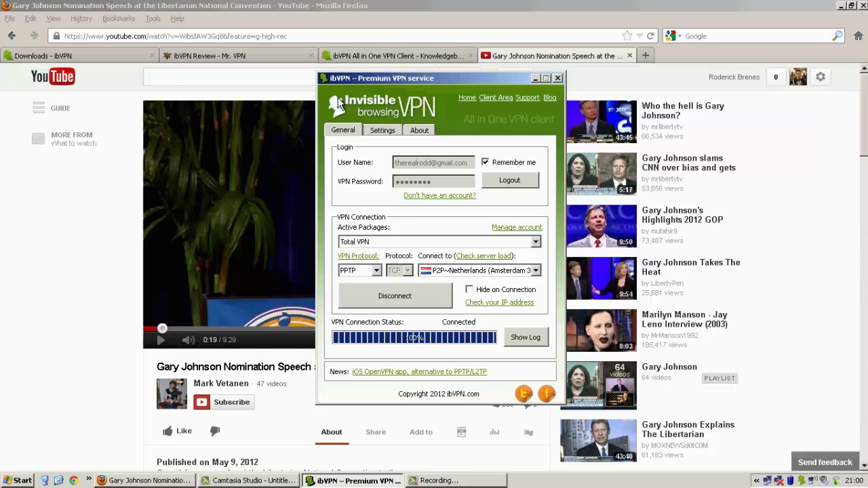
- Bring up the ibVPN Review page in the browser and shorten its address to mrvpn.com/
{"action": "left_click", "coordinate": [278, 55]}
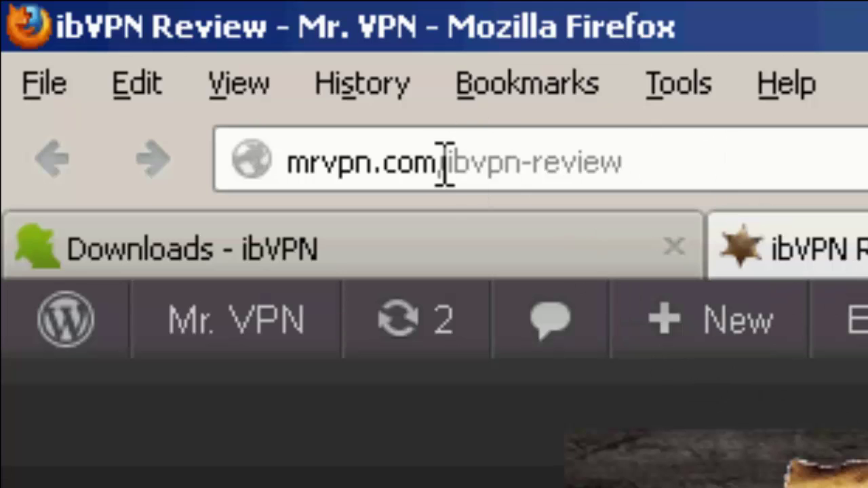
{"action": "left_click_drag", "start_coordinate": [442, 163], "coordinate": [624, 163]}
{"action": "type", "text": "/"}
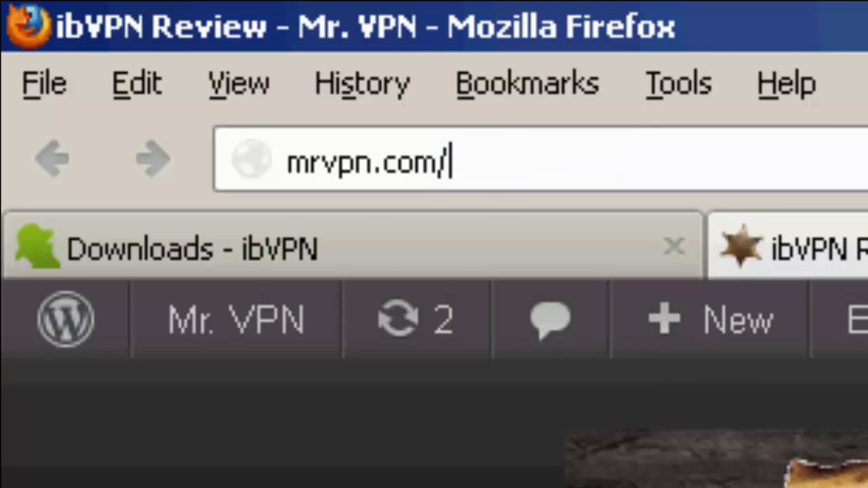